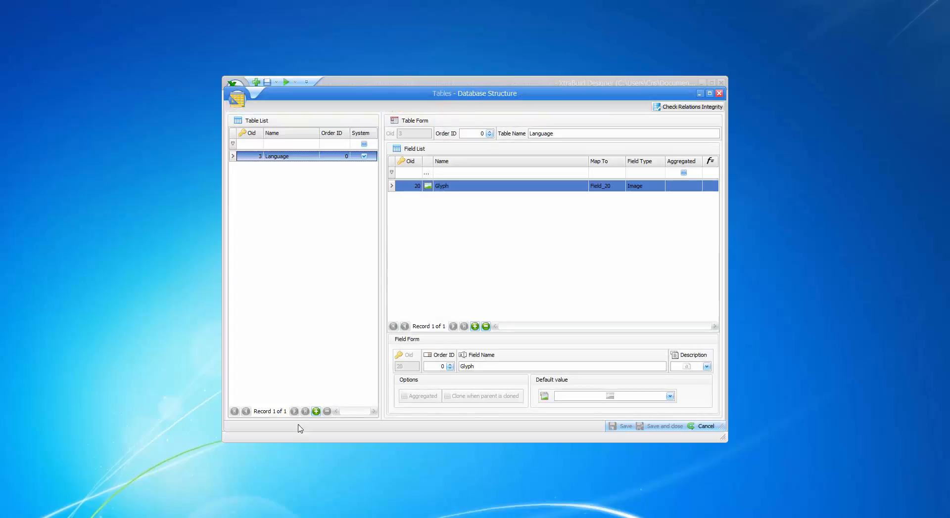
# Step: Add two new tables to the database structure, named Customers and Contacts
pyautogui.click(315, 411)
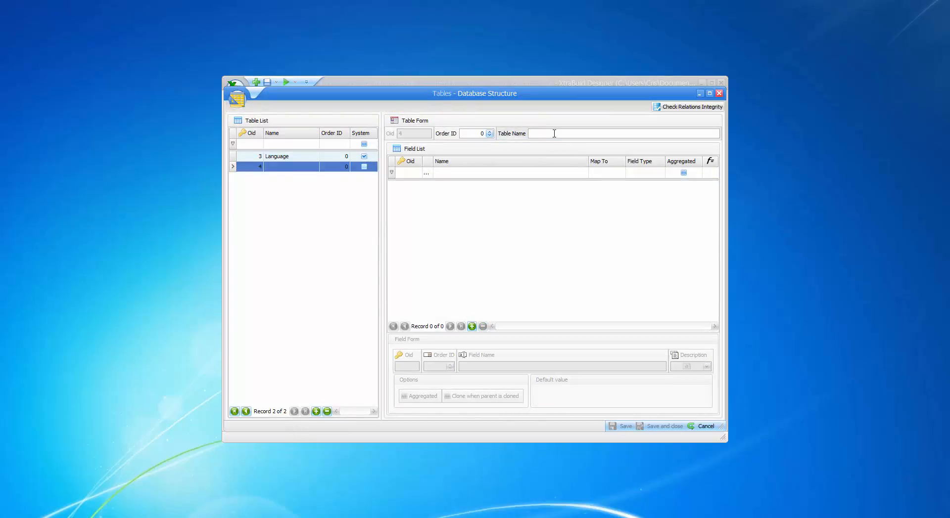
pyautogui.write('Customers')
pyautogui.click(317, 412)
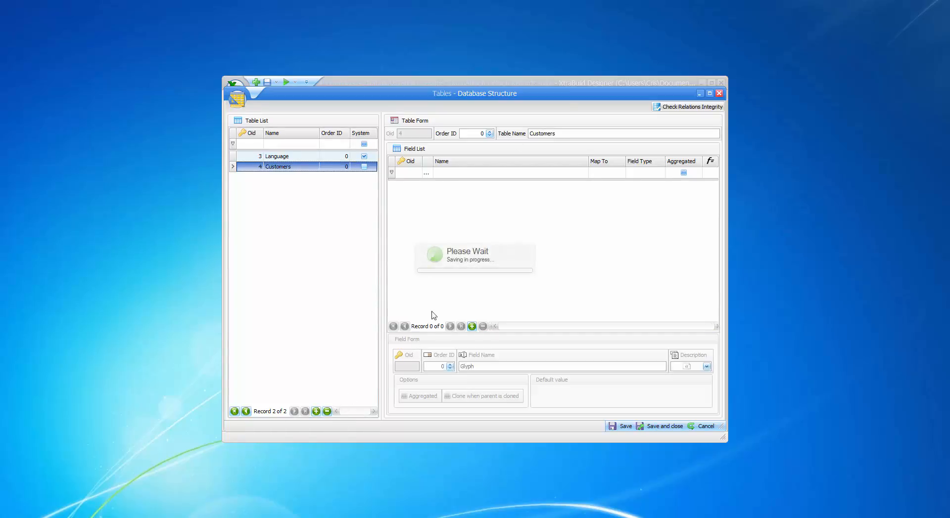
pyautogui.click(555, 133)
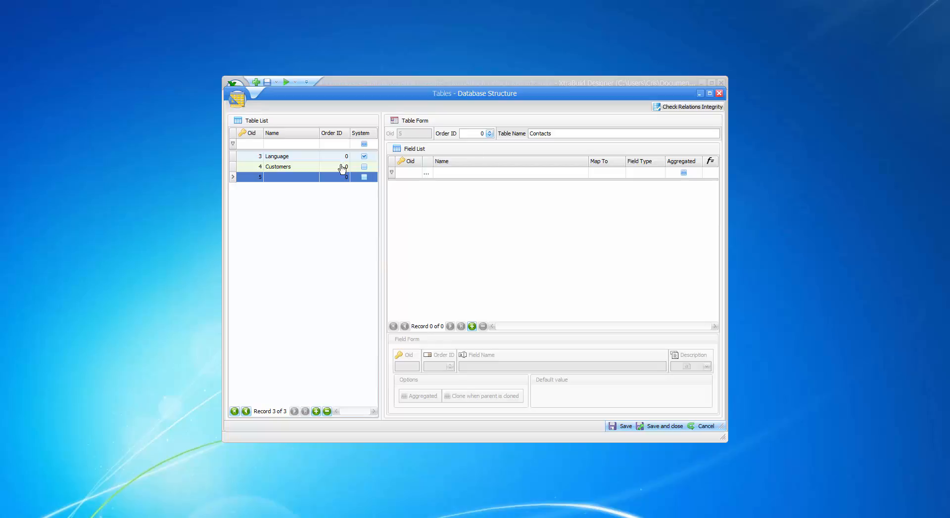
pyautogui.click(328, 192)
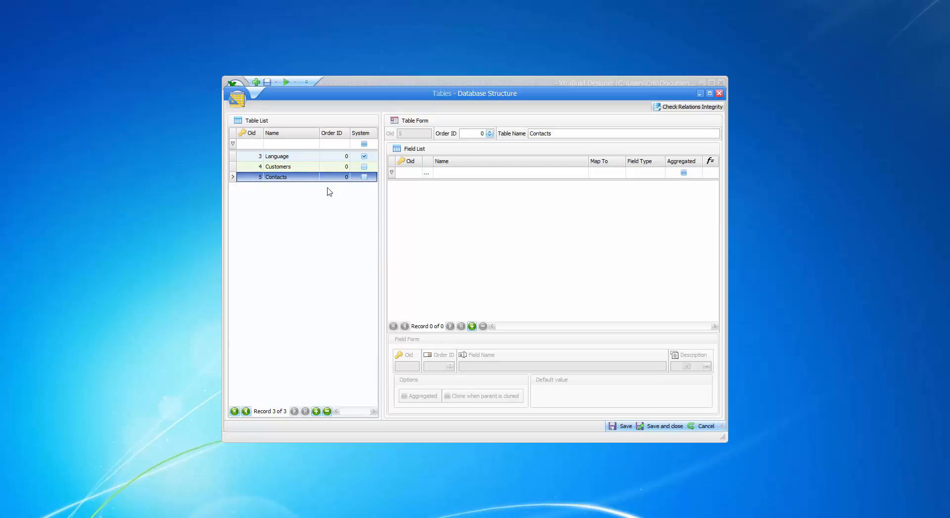
# Step: Add a Table relation field pointing to Contacts in the Customers table, and save and close the database structure
pyautogui.click(278, 169)
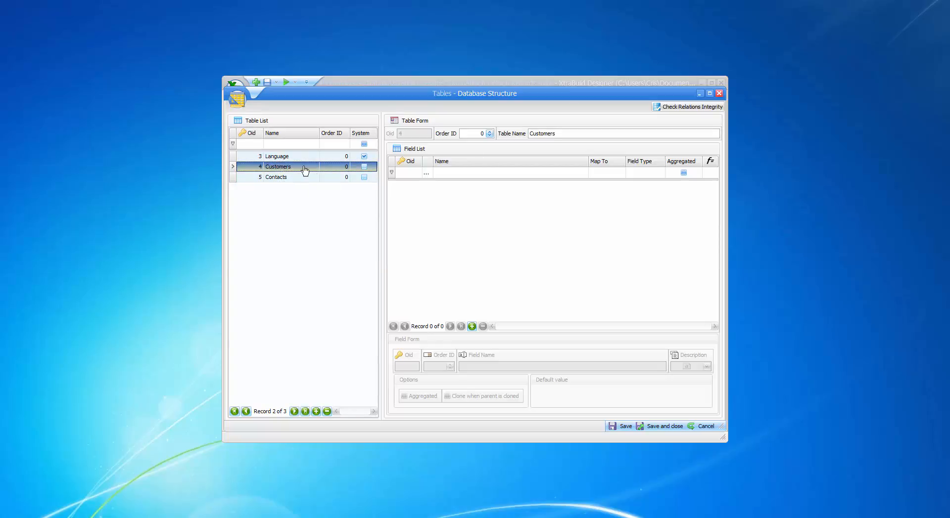
pyautogui.click(472, 326)
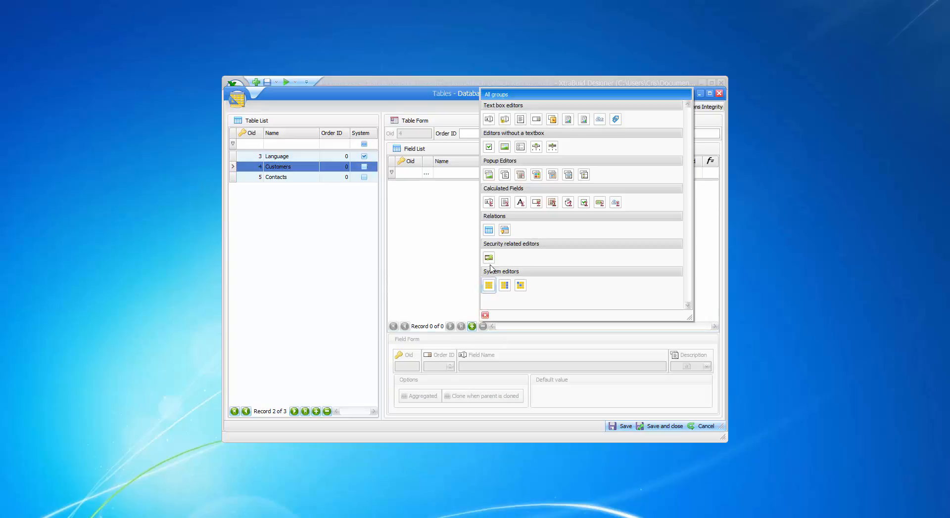
pyautogui.click(486, 228)
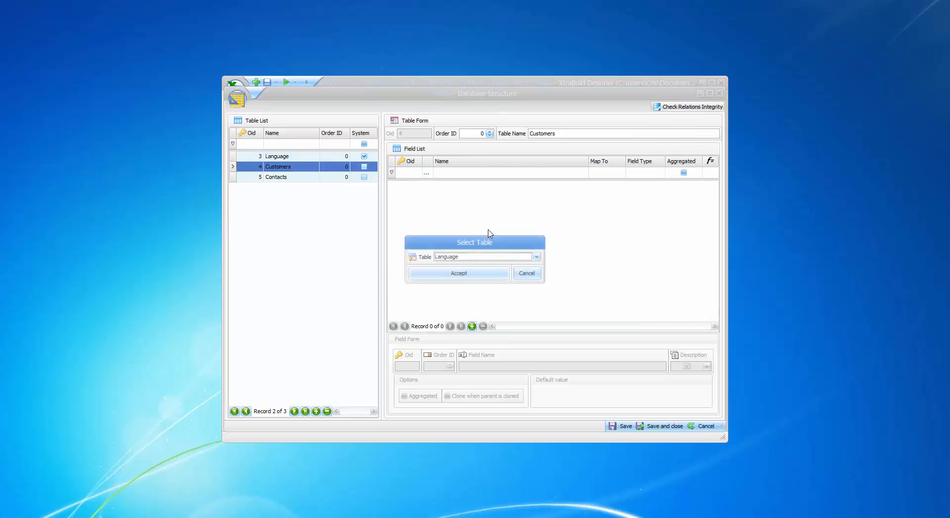
pyautogui.click(450, 256)
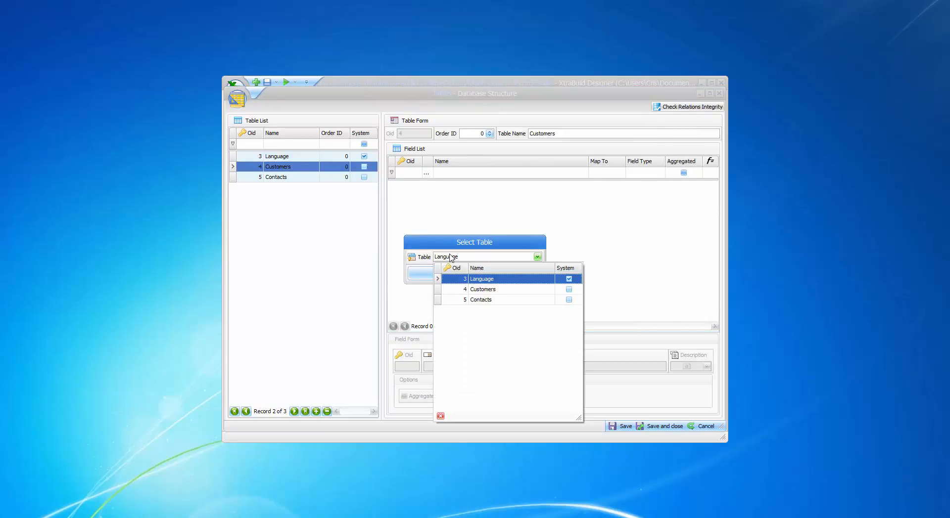
pyautogui.click(487, 300)
pyautogui.click(470, 276)
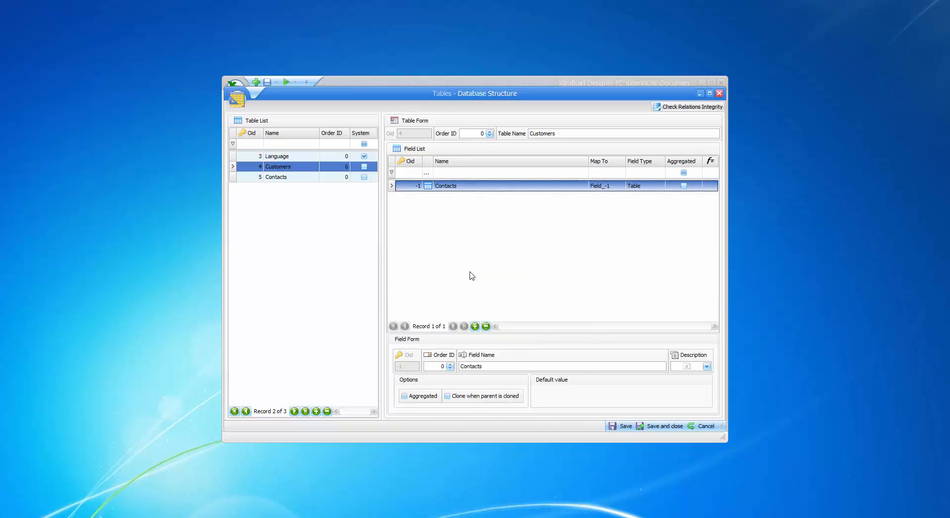
pyautogui.click(659, 428)
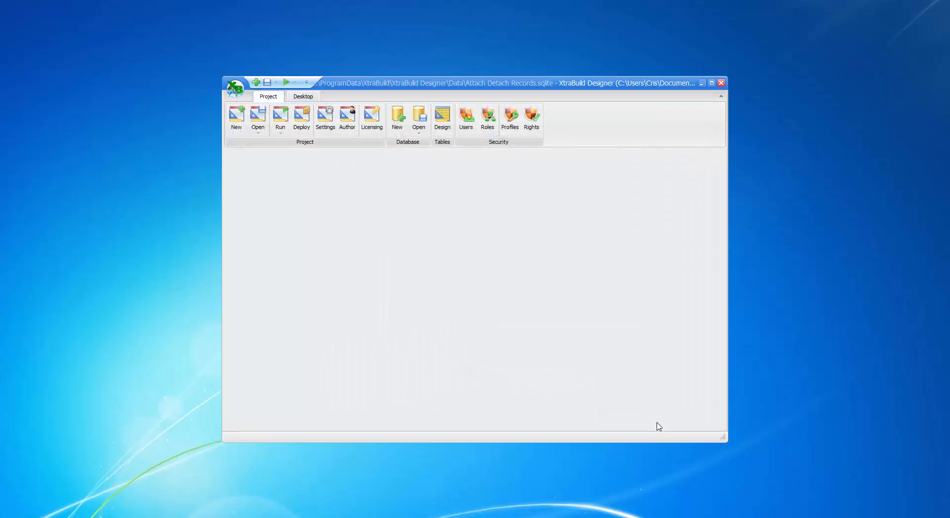
# Step: Open the Grid View Manager and create a grid view based on the Customers table
pyautogui.click(302, 97)
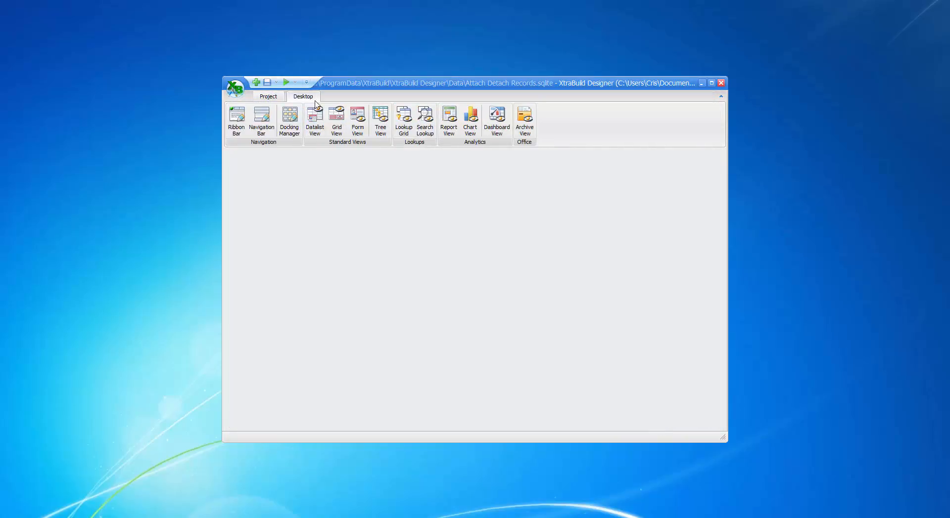
pyautogui.click(336, 119)
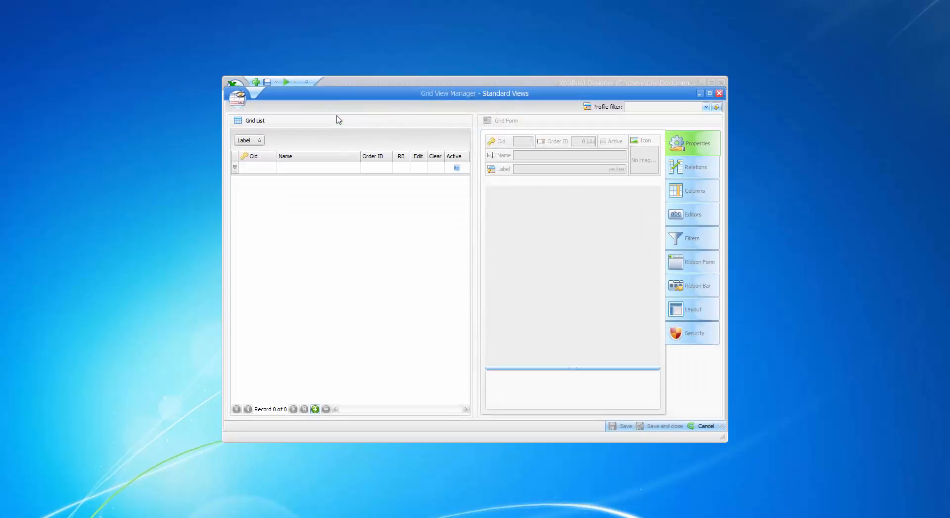
pyautogui.click(315, 409)
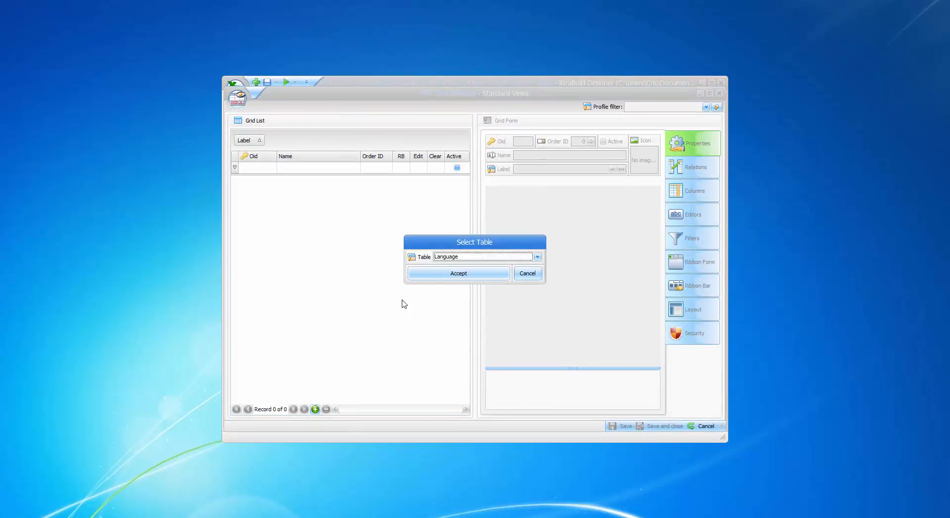
pyautogui.click(451, 256)
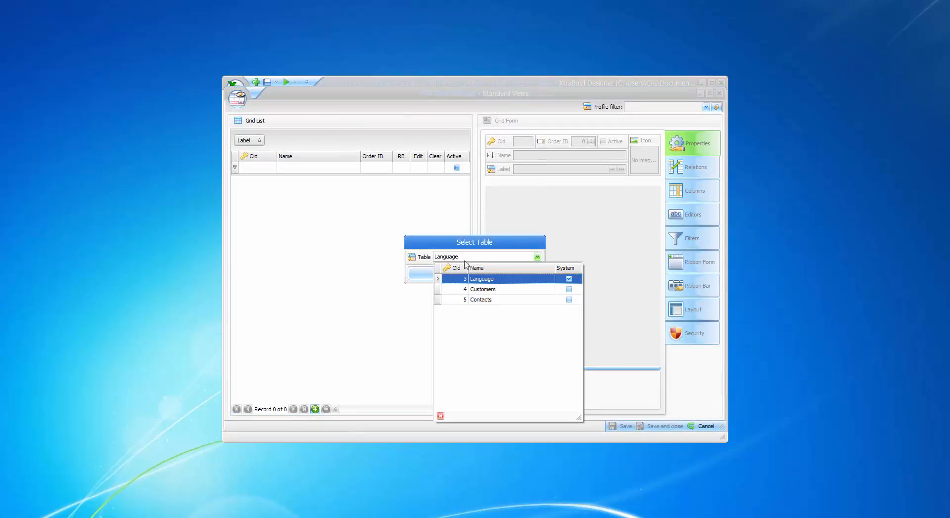
pyautogui.click(479, 290)
pyautogui.click(465, 275)
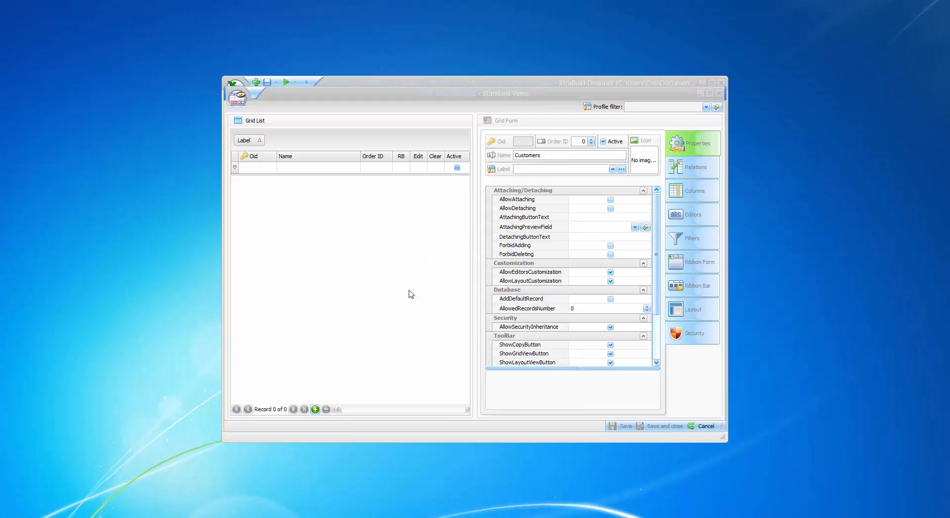
# Step: Create a grid view based on the Contacts table and rename it Contacts - Customers
pyautogui.click(319, 409)
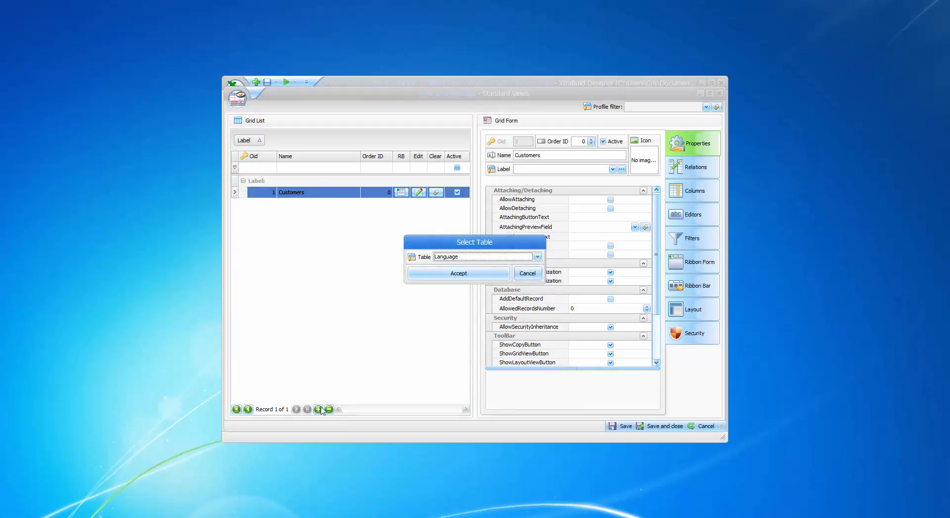
pyautogui.click(450, 256)
pyautogui.click(487, 301)
pyautogui.click(454, 276)
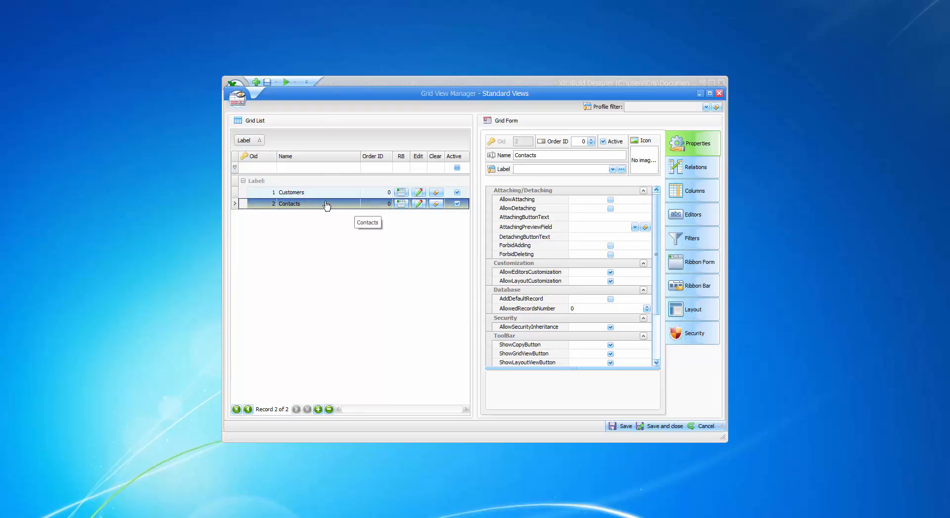
pyautogui.click(558, 155)
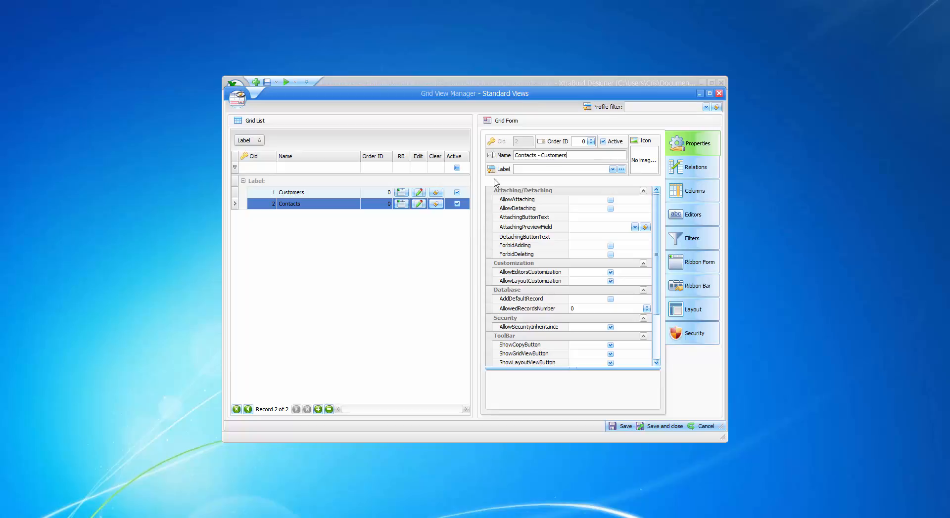
pyautogui.click(369, 287)
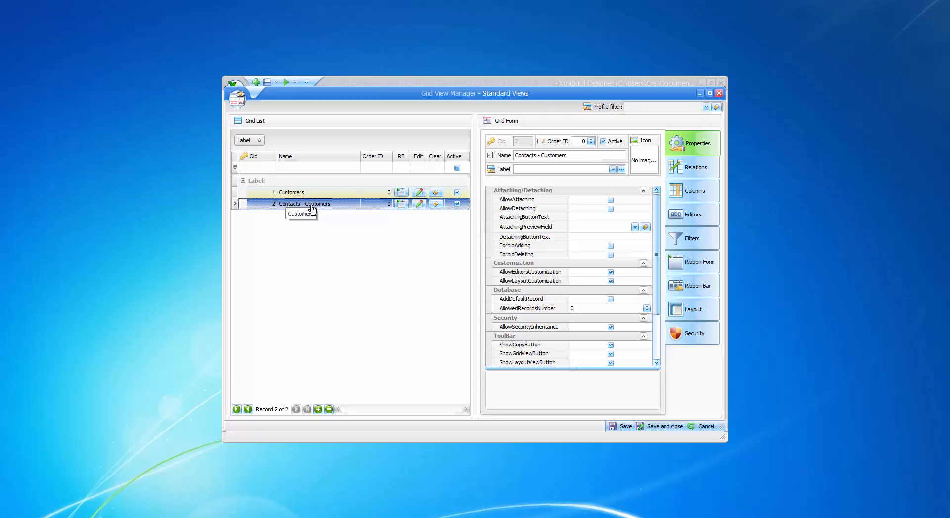
# Step: Create another grid view based on the Contacts table, keeping the name Contacts, and save the grid views
pyautogui.click(319, 409)
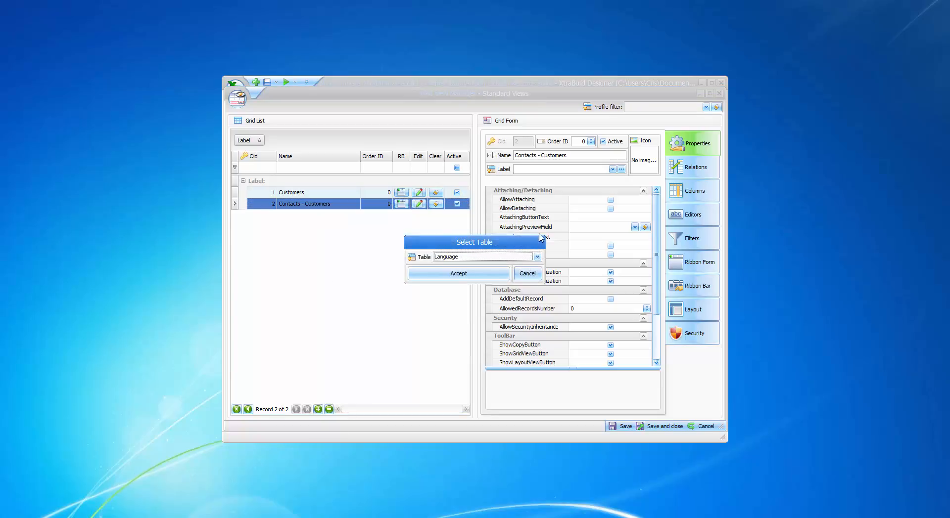
pyautogui.click(456, 257)
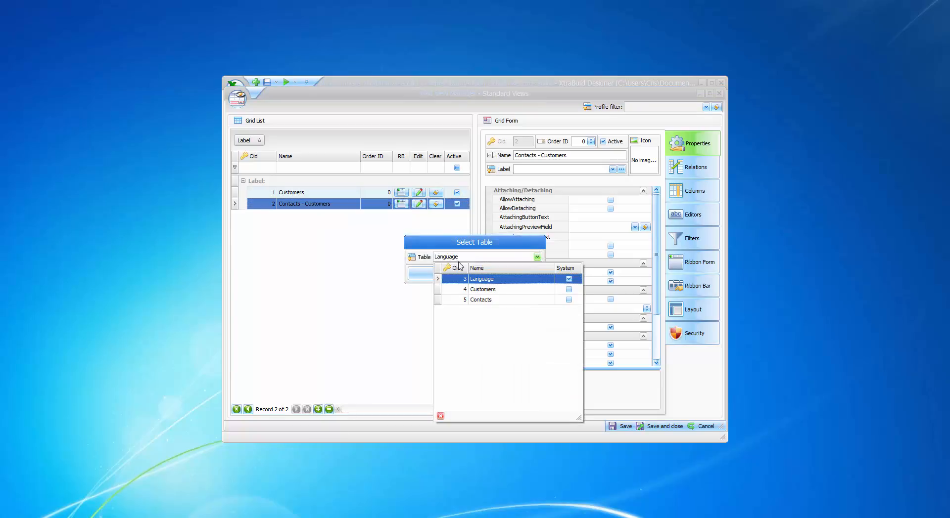
pyautogui.click(480, 300)
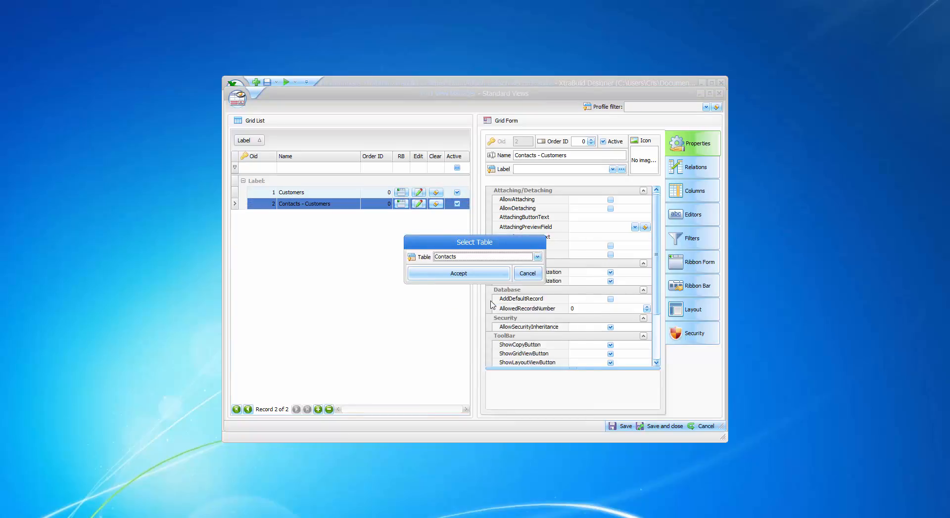
pyautogui.click(451, 275)
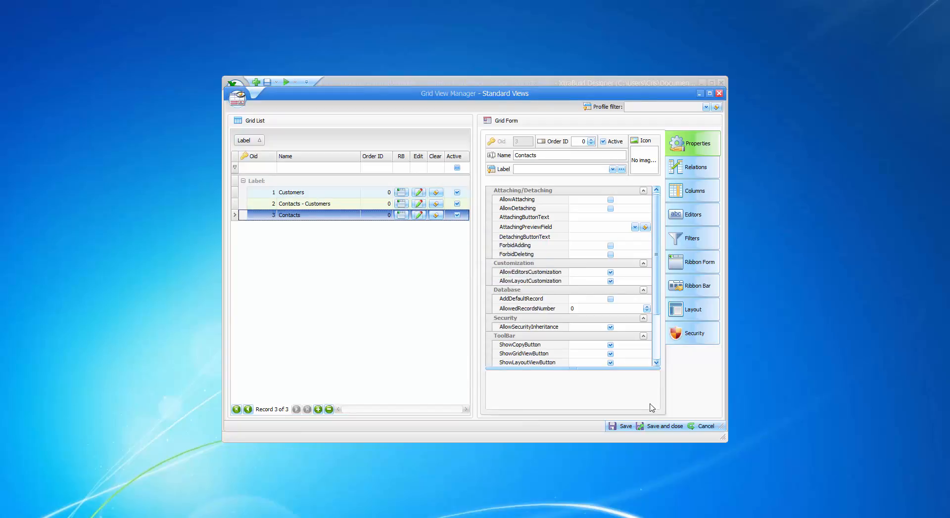
pyautogui.click(623, 428)
# Step: Customize the Customers grid view's form layout by placing the Oid and Name fields side by side, and save and close it
pyautogui.click(317, 193)
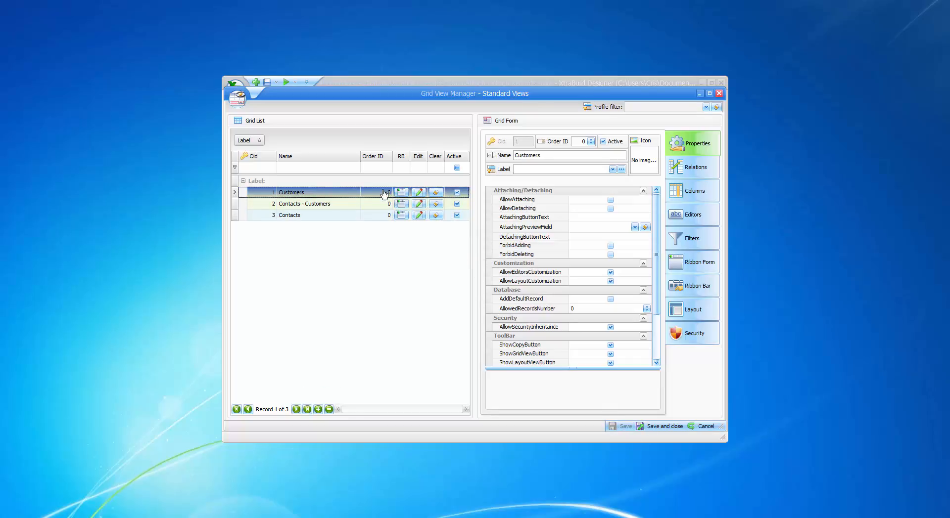
pyautogui.click(419, 192)
pyautogui.rightClick(520, 186)
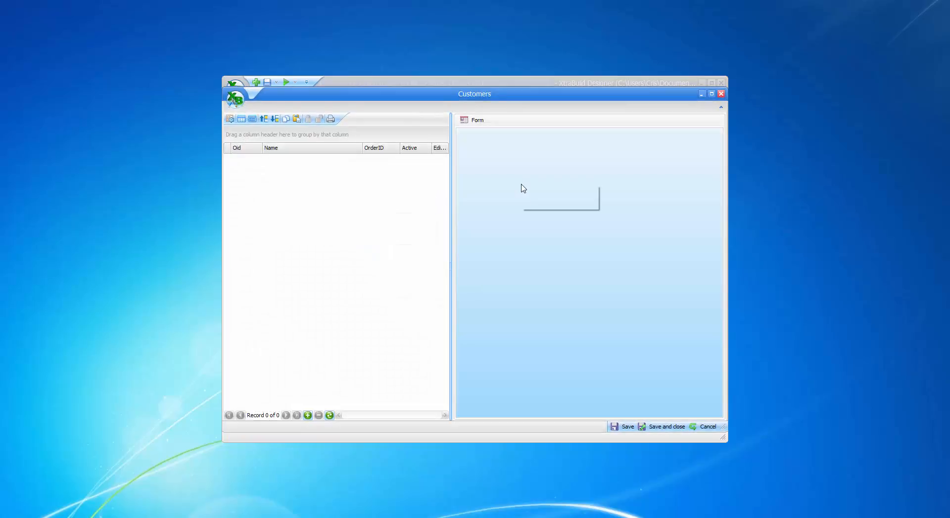
pyautogui.click(566, 194)
pyautogui.moveTo(721, 383); pyautogui.dragTo(527, 154)
pyautogui.moveTo(734, 370); pyautogui.dragTo(493, 133)
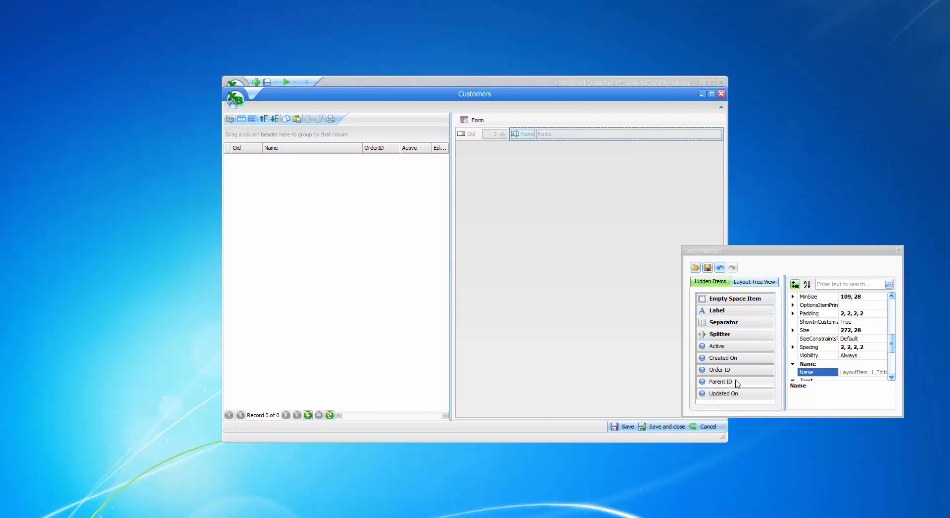
pyautogui.click(900, 250)
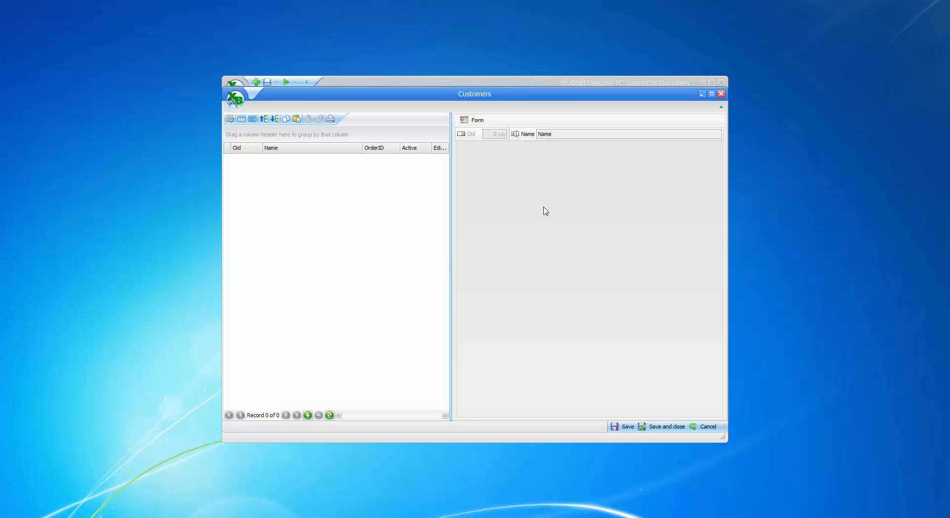
pyautogui.click(668, 427)
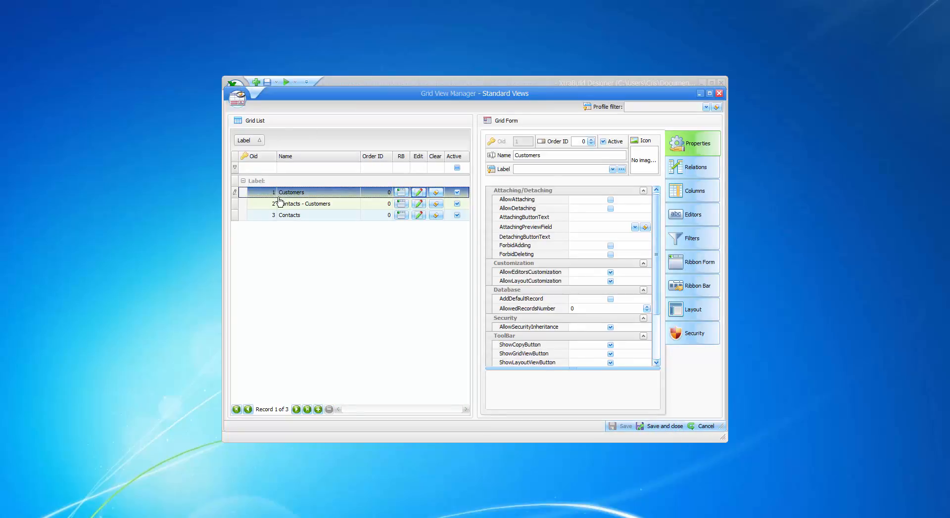
# Step: Add a grid view control to the Customers grid's Contacts relation, assign it the Contacts - Customers grid view, and save
pyautogui.click(289, 193)
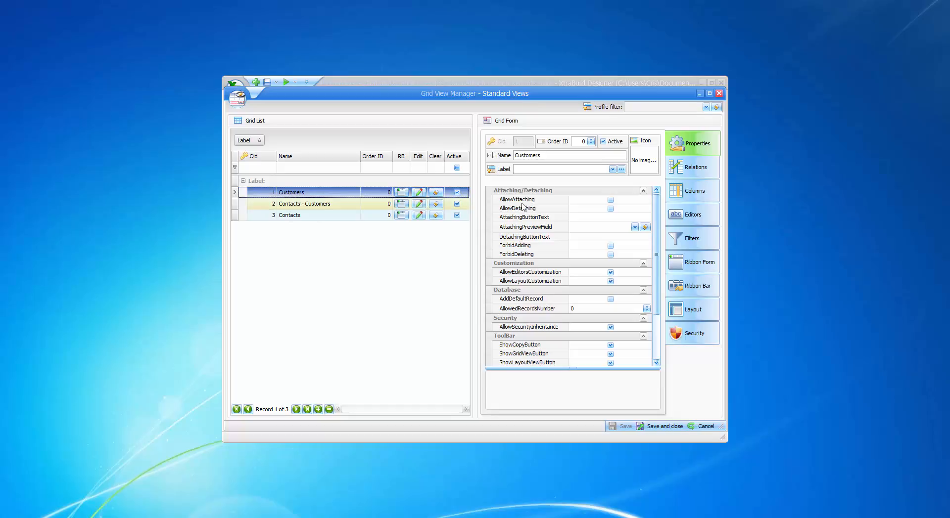
pyautogui.click(703, 168)
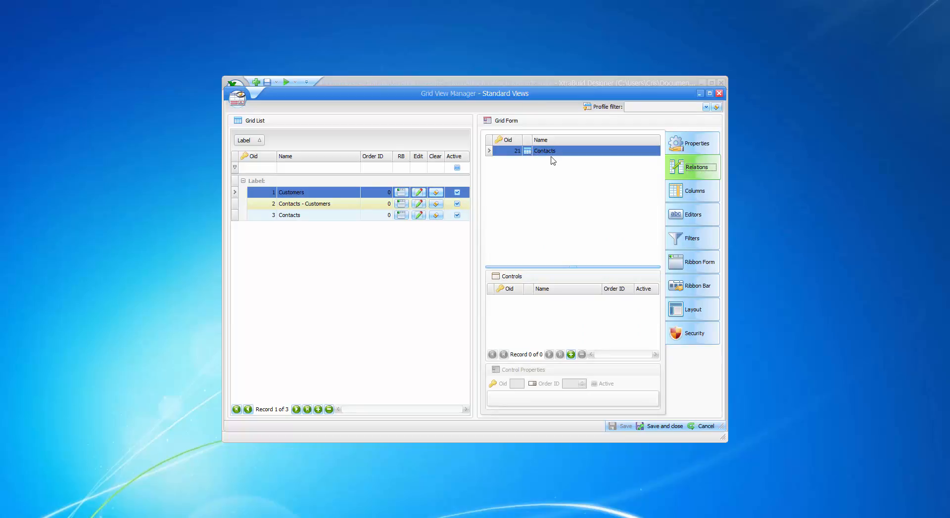
pyautogui.click(571, 354)
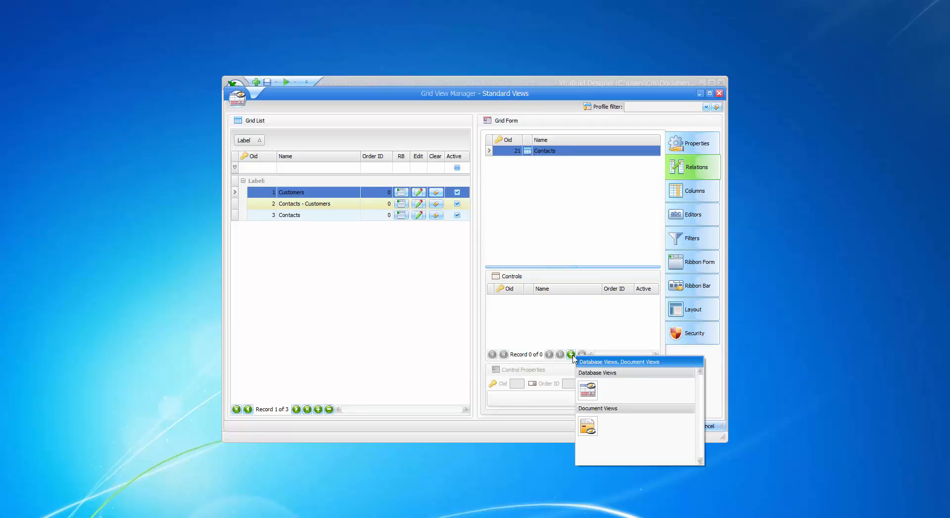
pyautogui.click(587, 386)
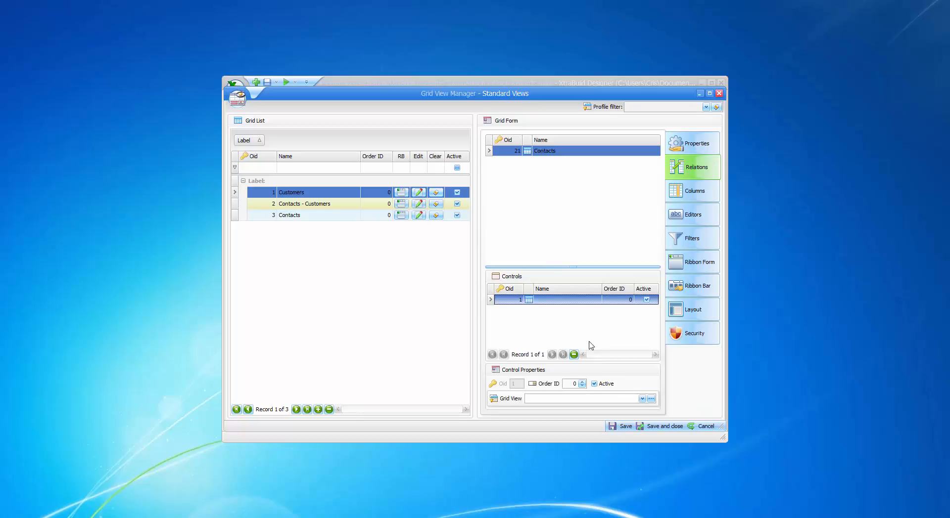
pyautogui.click(642, 399)
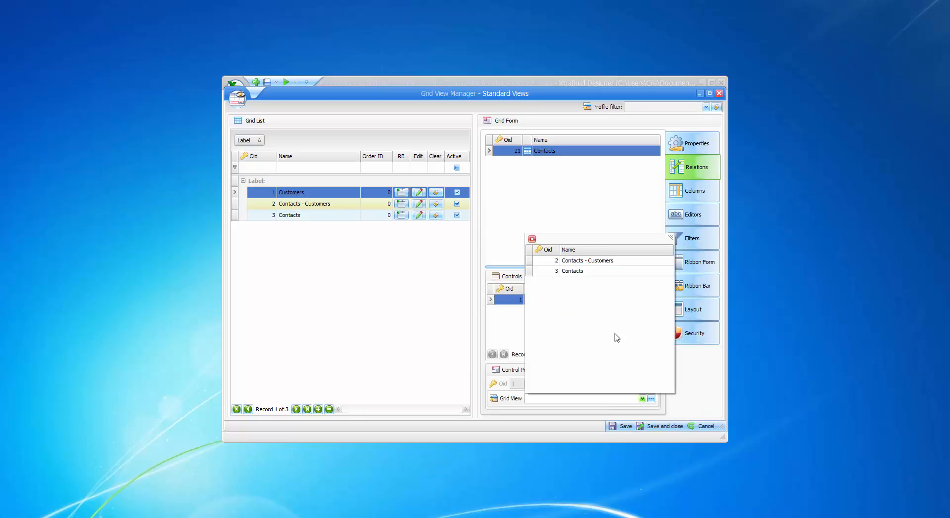
pyautogui.click(579, 264)
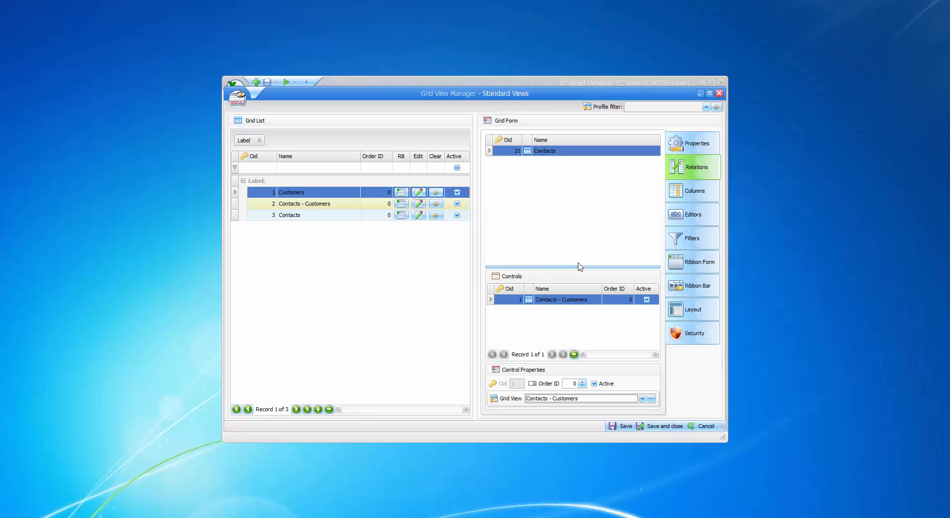
pyautogui.click(619, 426)
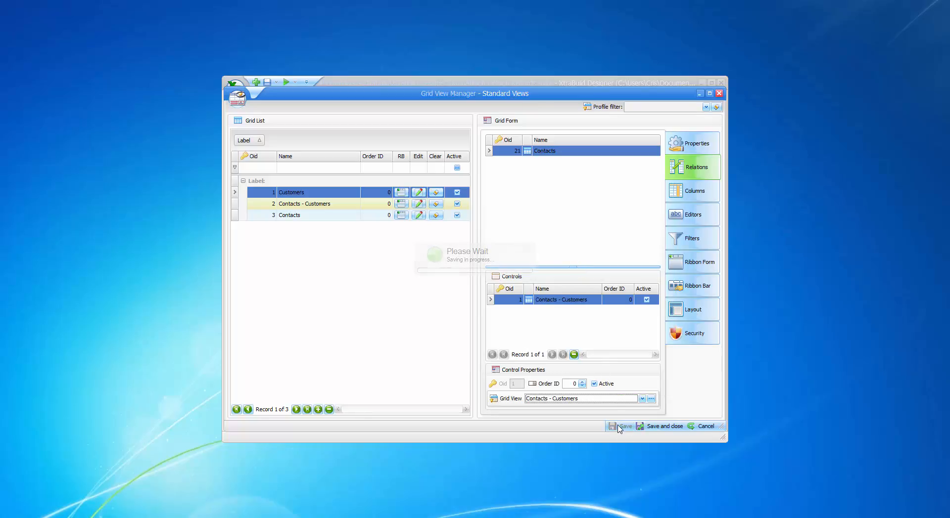
# Step: Customize the Customers grid view's form layout by placing the Contacts grid below Oid and Name, and hide the empty space item
pyautogui.click(420, 193)
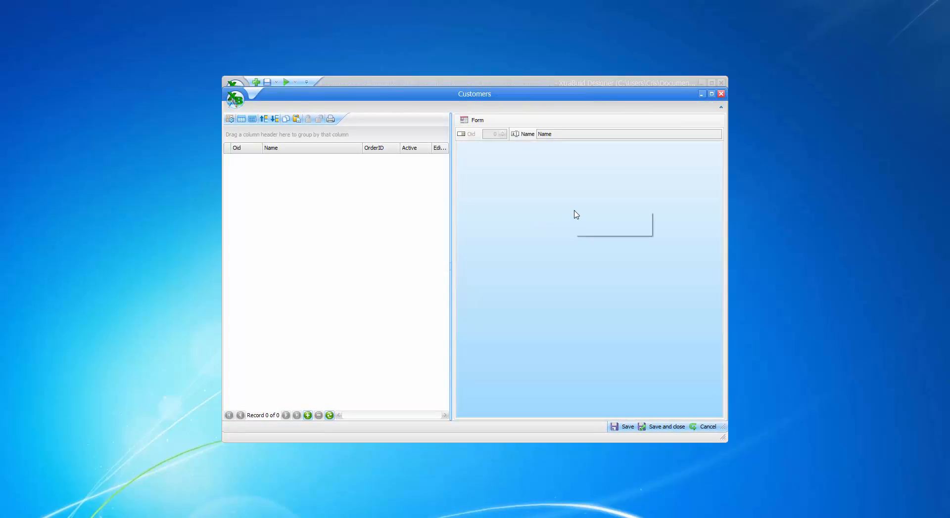
pyautogui.click(610, 223)
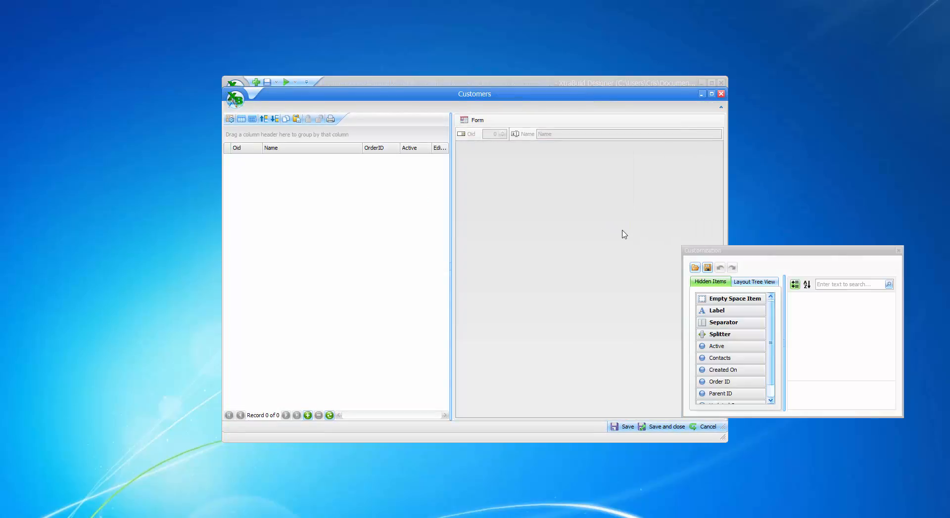
pyautogui.moveTo(728, 360); pyautogui.dragTo(510, 171)
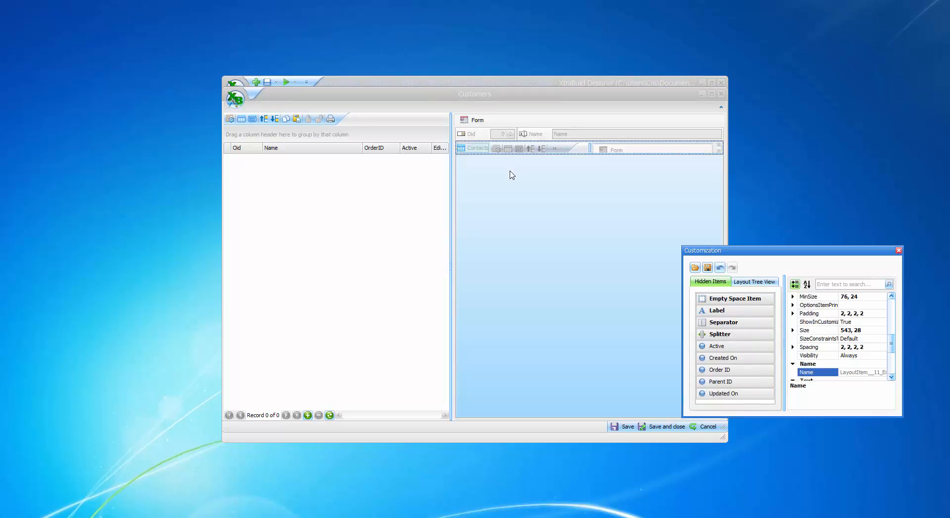
pyautogui.click(532, 294)
pyautogui.rightClick(523, 275)
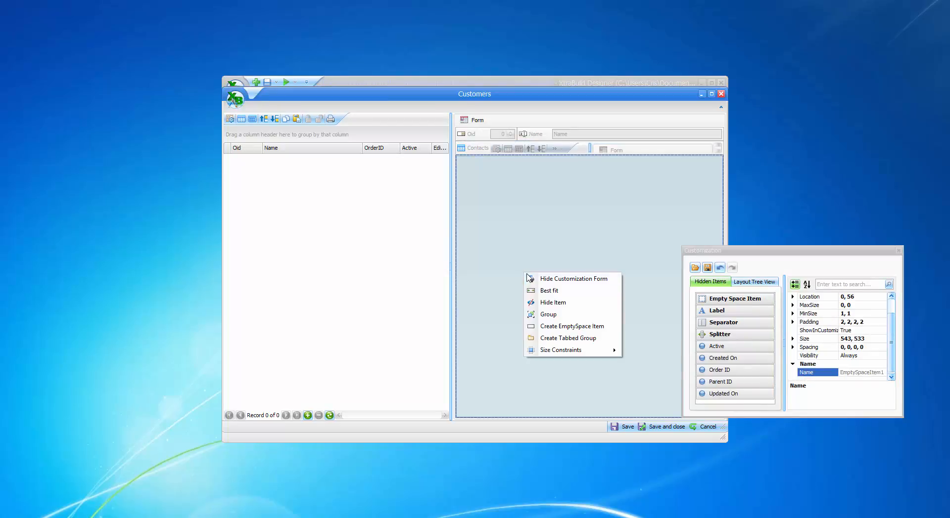
pyautogui.click(563, 303)
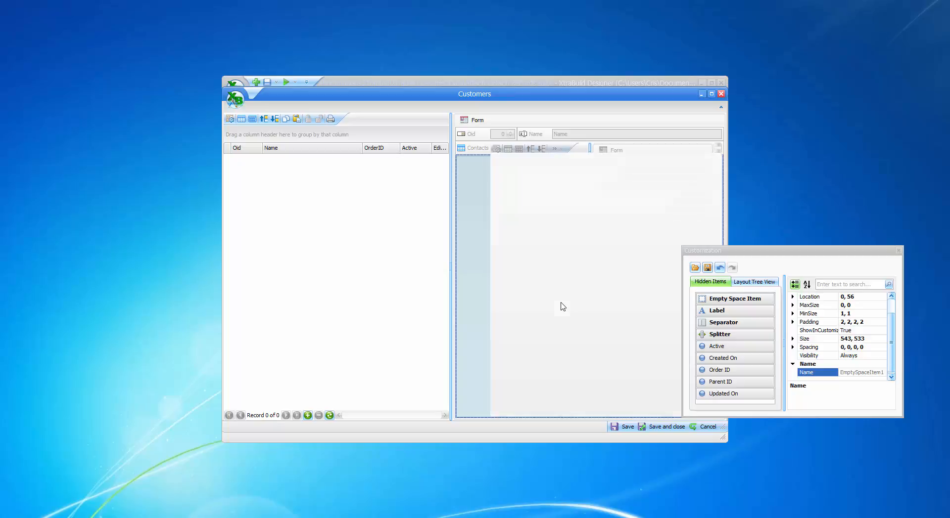
# Step: Set the Contacts item's text position to Top and finish the form layout customization
pyautogui.rightClick(474, 273)
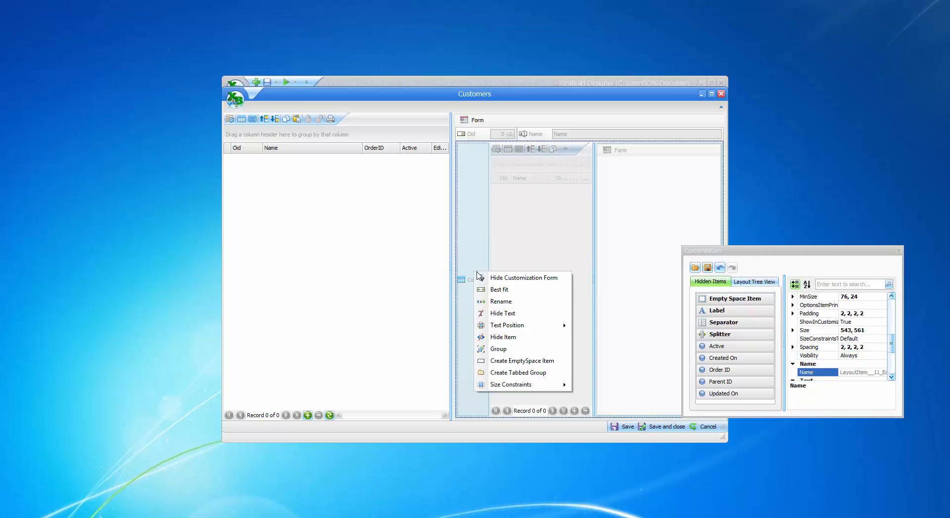
pyautogui.moveTo(544, 330)
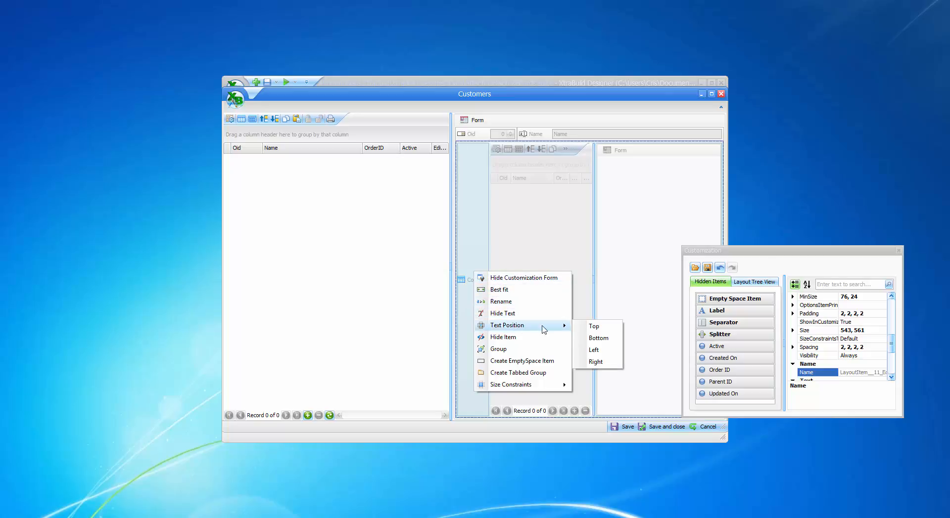
pyautogui.click(604, 327)
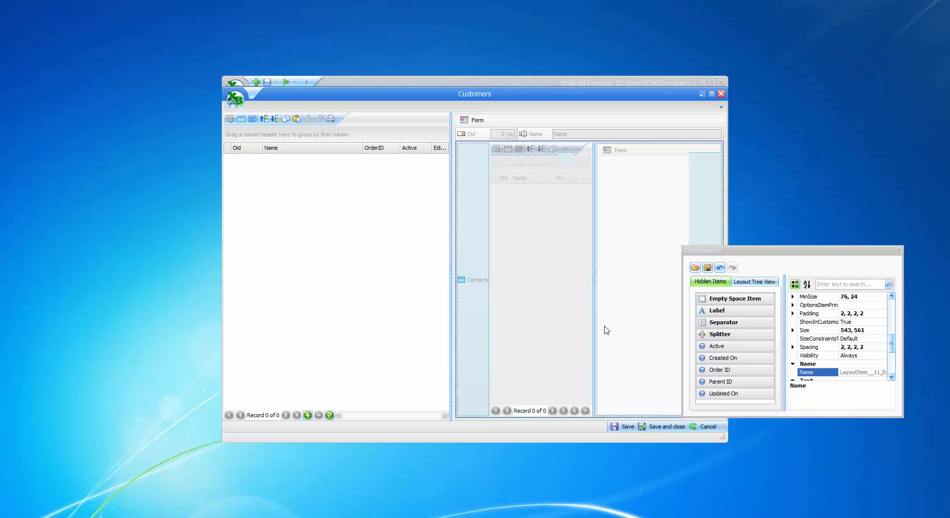
pyautogui.click(898, 251)
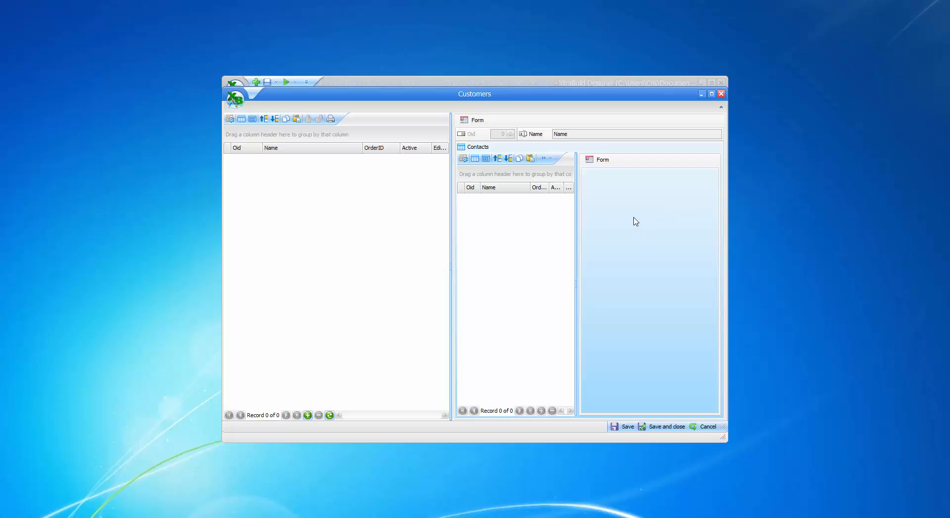
# Step: Customize the nested Contacts form's layout by adding the Oid field with the Name field below it
pyautogui.rightClick(634, 220)
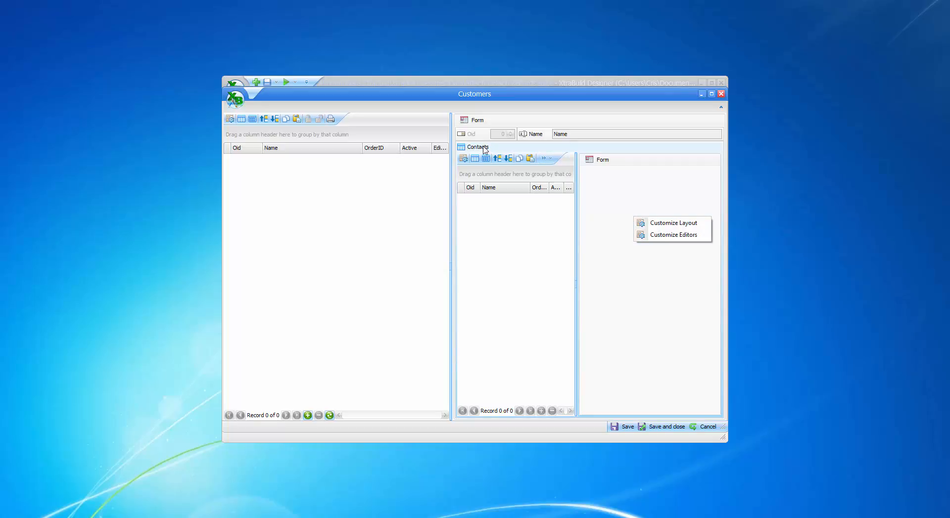
pyautogui.click(669, 225)
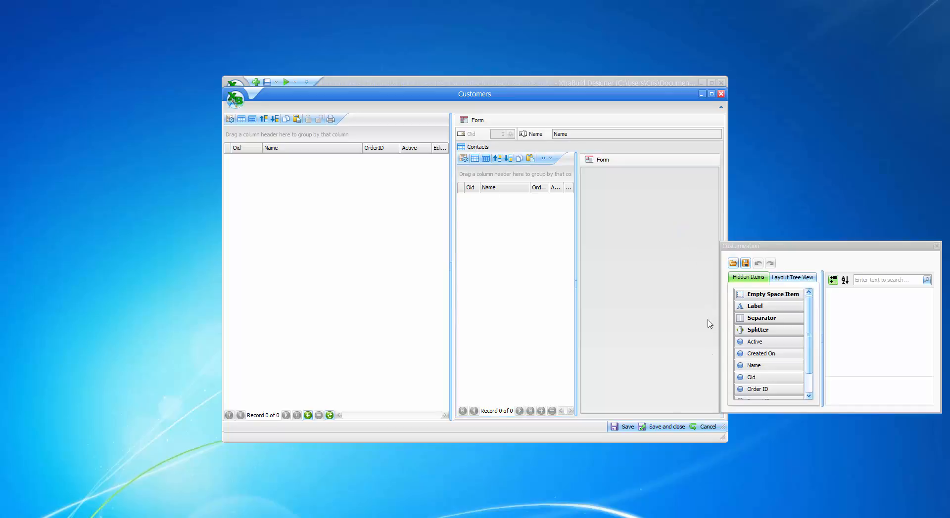
pyautogui.moveTo(753, 378); pyautogui.dragTo(638, 174)
pyautogui.moveTo(754, 367); pyautogui.dragTo(652, 210)
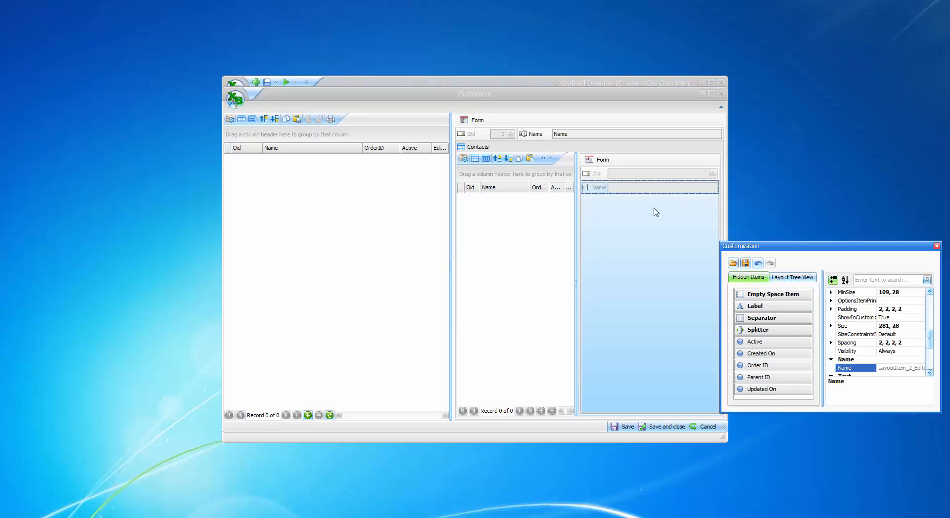
pyautogui.click(936, 246)
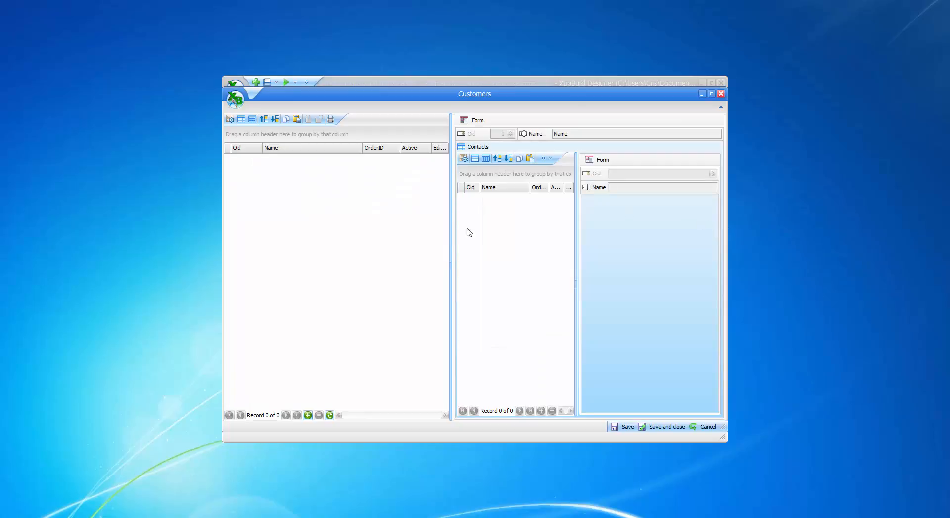
# Step: Add three customer records named Customer 1, Customer 2 and Customer 3
pyautogui.click(307, 415)
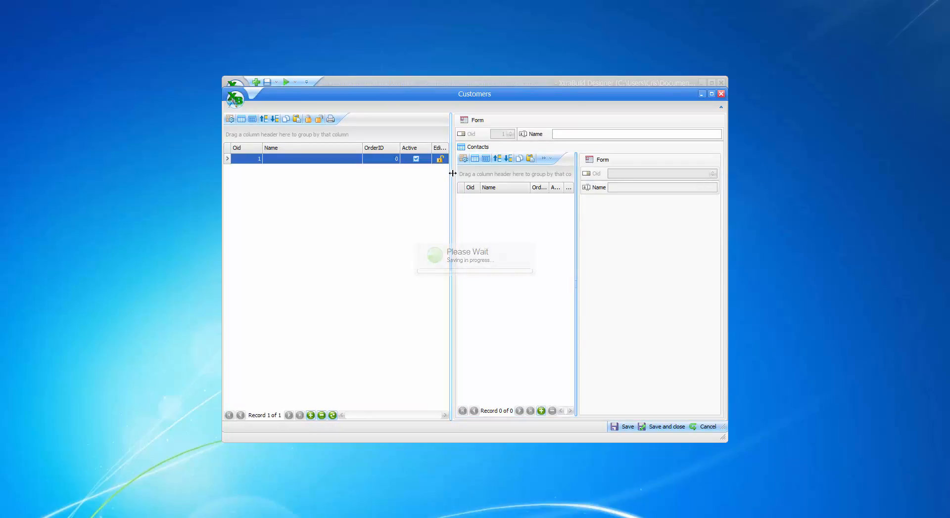
pyautogui.click(566, 133)
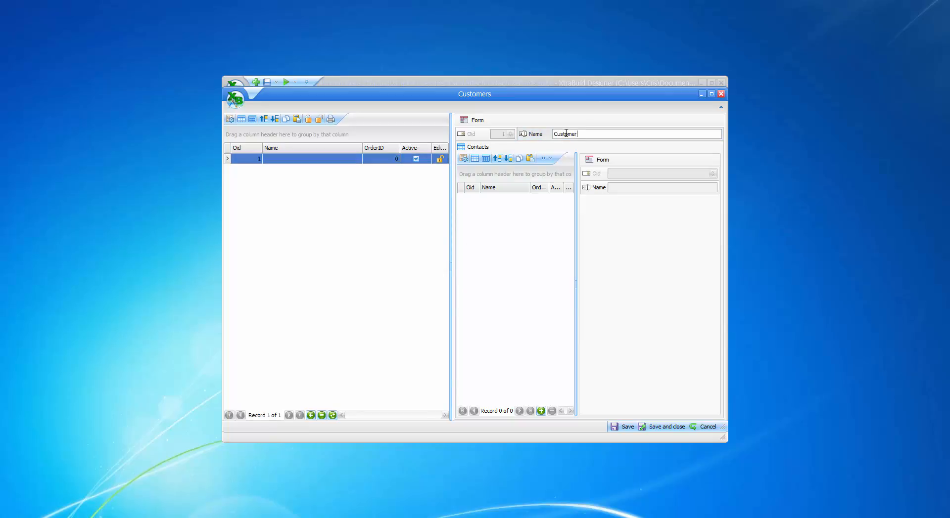
pyautogui.press('Return')
pyautogui.hotkey('ctrl', 'c')
pyautogui.click(311, 415)
pyautogui.click(588, 136)
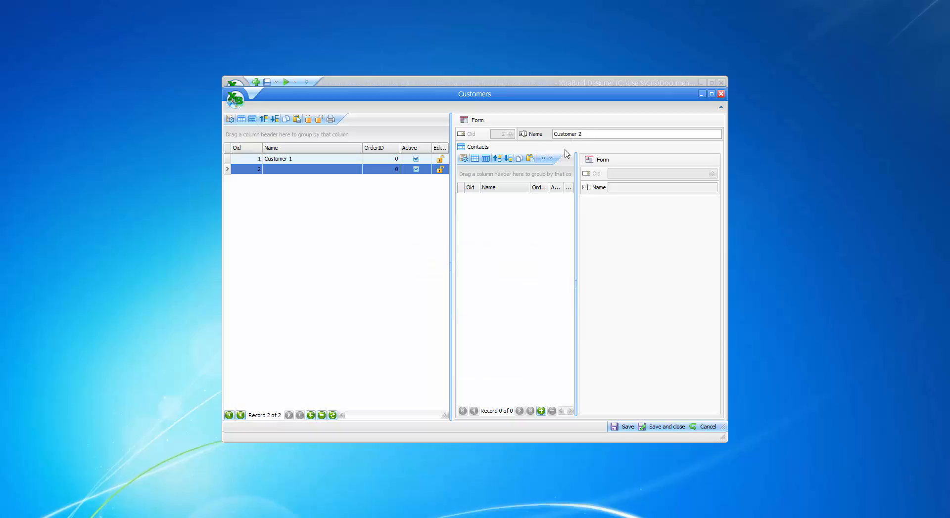
pyautogui.click(311, 414)
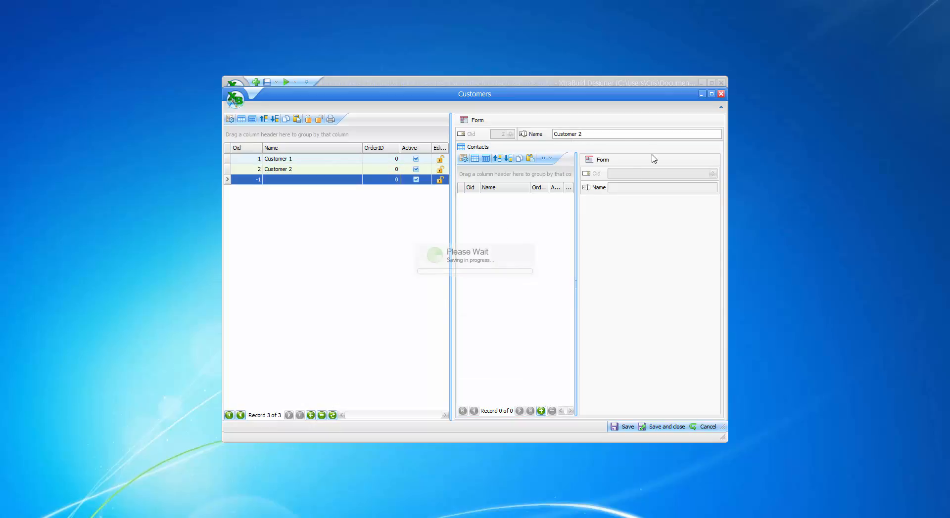
pyautogui.click(591, 135)
pyautogui.hotkey('ctrl', 'v')
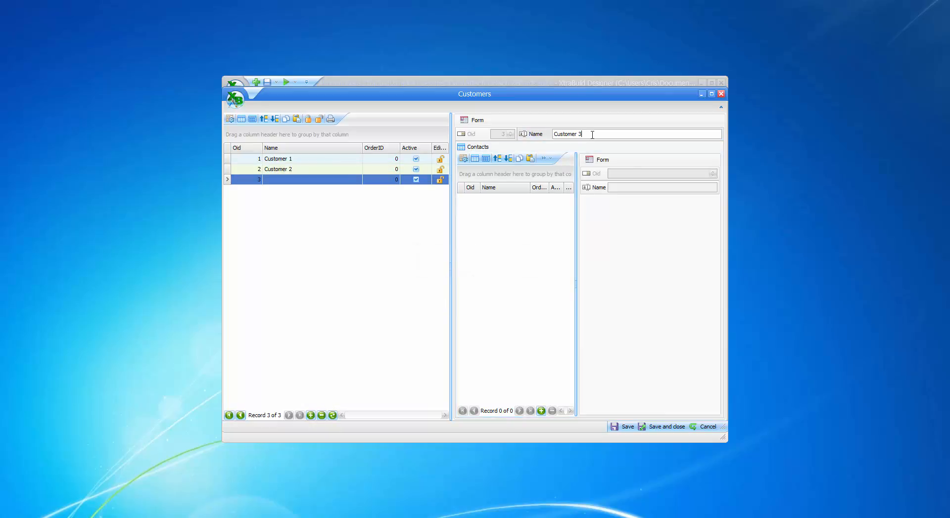
pyautogui.click(294, 317)
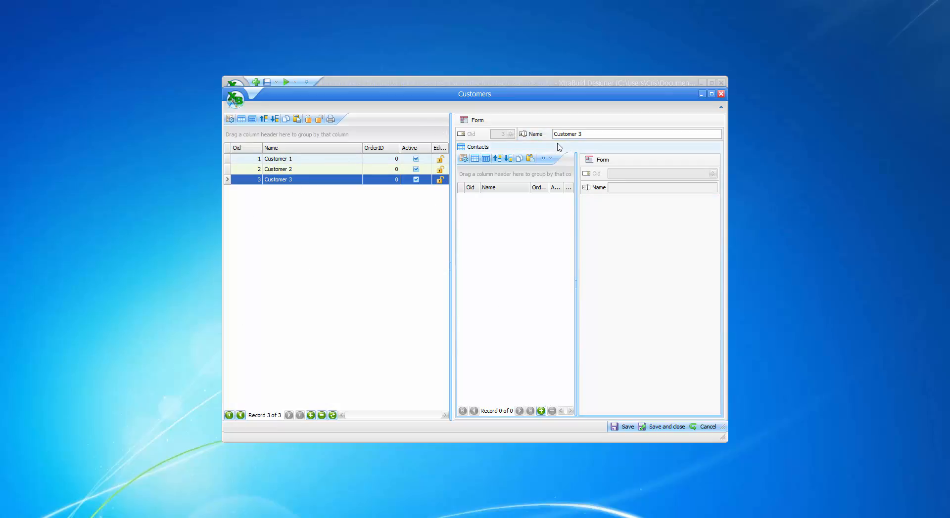
# Step: Remove the OrderID, Active and edit-lock columns from the nested Contacts grid so it keeps only Oid and Name
pyautogui.click(271, 160)
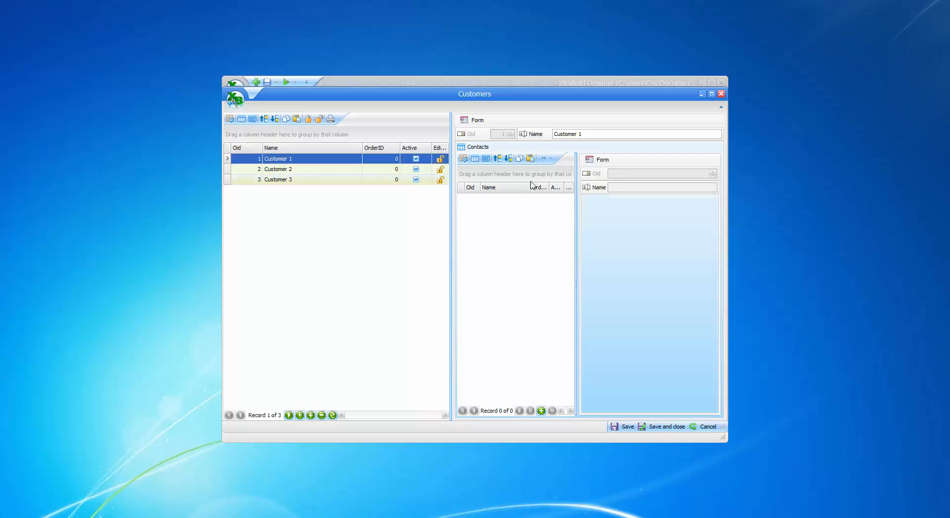
pyautogui.moveTo(535, 187); pyautogui.dragTo(530, 252)
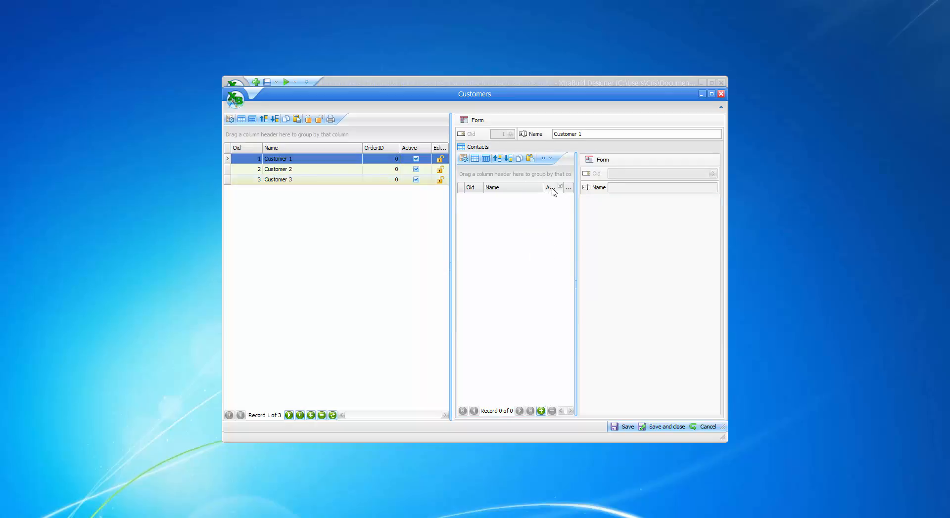
pyautogui.moveTo(552, 189); pyautogui.dragTo(539, 240)
pyautogui.moveTo(568, 188); pyautogui.dragTo(553, 245)
# Step: Add a contact named Contact 11 to Customer 1 and copy its name for reuse
pyautogui.click(276, 160)
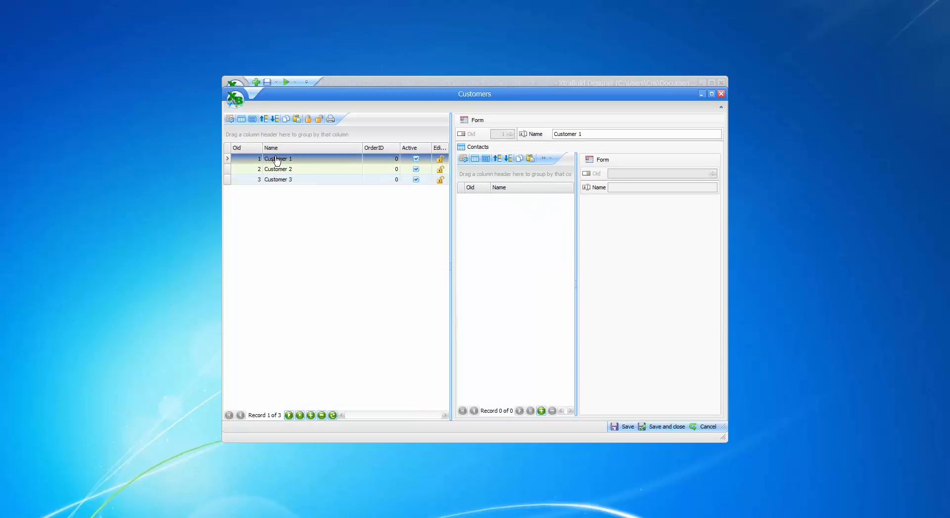
pyautogui.click(542, 411)
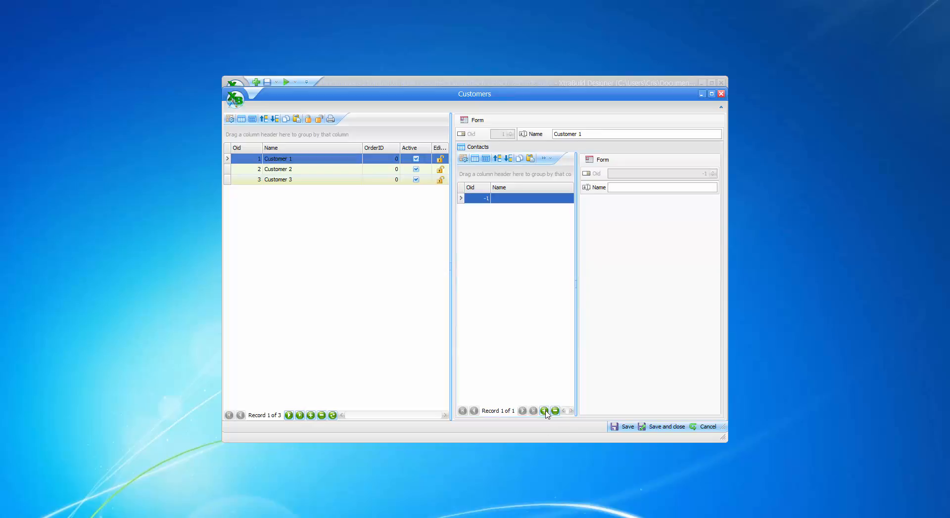
pyautogui.click(633, 188)
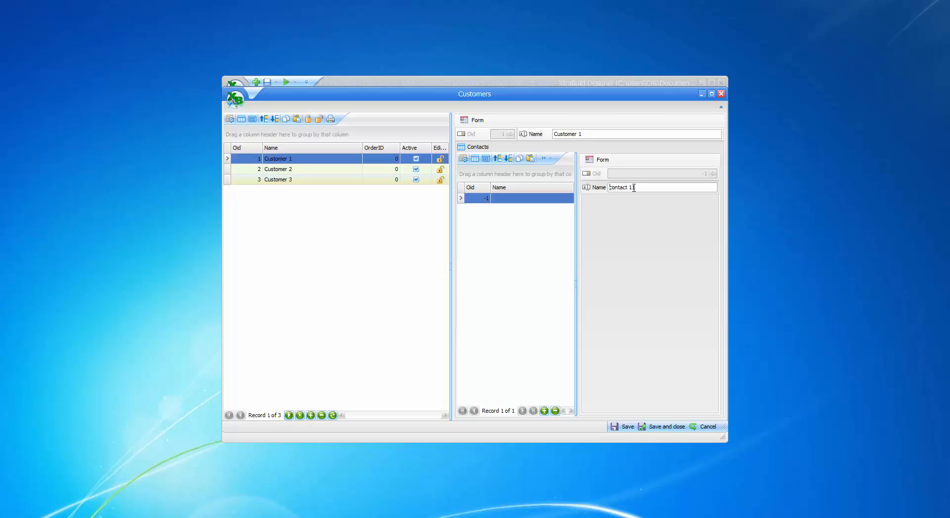
pyautogui.write('contact 11')
pyautogui.press('Home')
pyautogui.press('Delete')
pyautogui.write('C')
pyautogui.hotkey('ctrl', 'a')
pyautogui.hotkey('ctrl', 'c')
# Step: Add two more contacts named Contact 12 and Contact 13 to Customer 1, and save the records
pyautogui.click(544, 411)
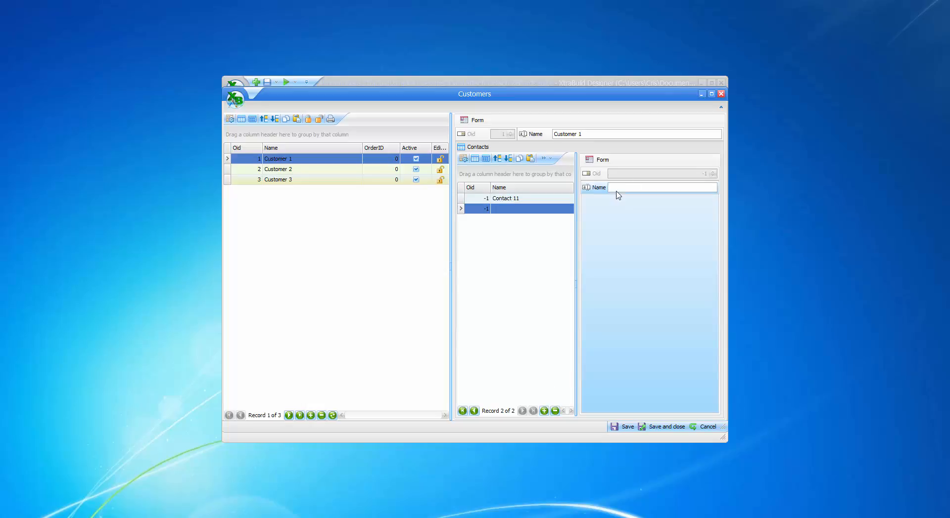
pyautogui.click(663, 191)
pyautogui.hotkey('ctrl', 'v')
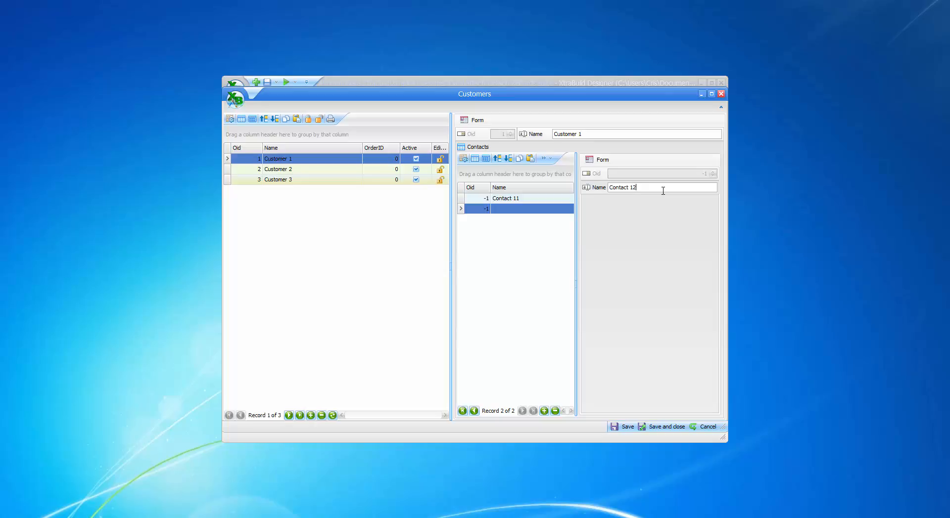
pyautogui.click(544, 411)
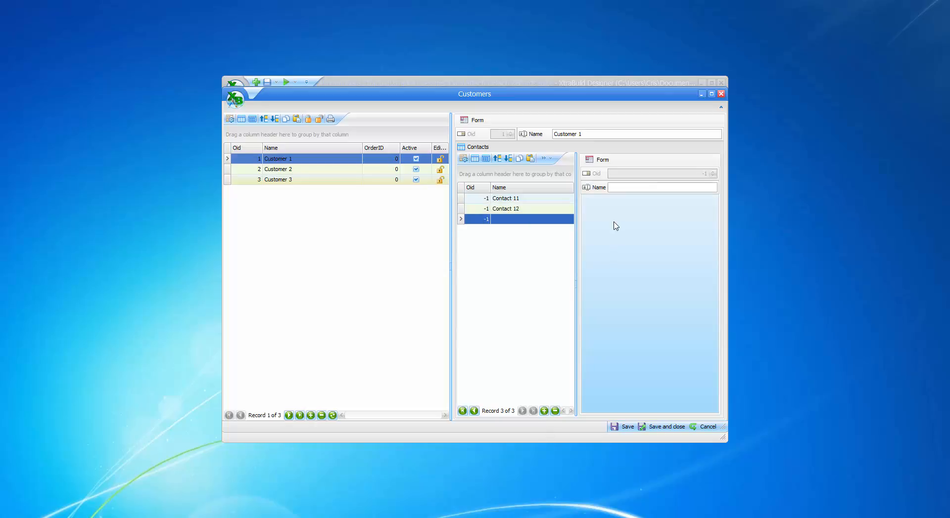
pyautogui.click(615, 191)
pyautogui.hotkey('ctrl', 'v')
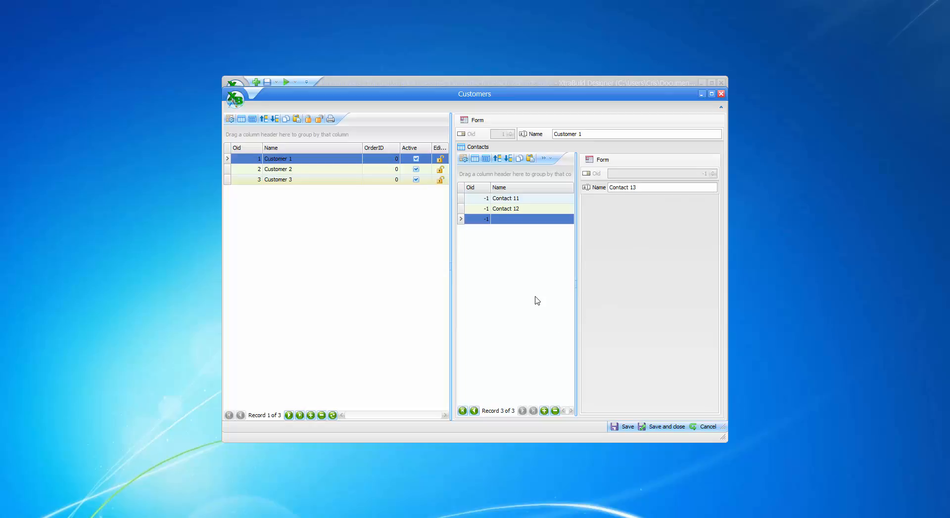
pyautogui.click(626, 427)
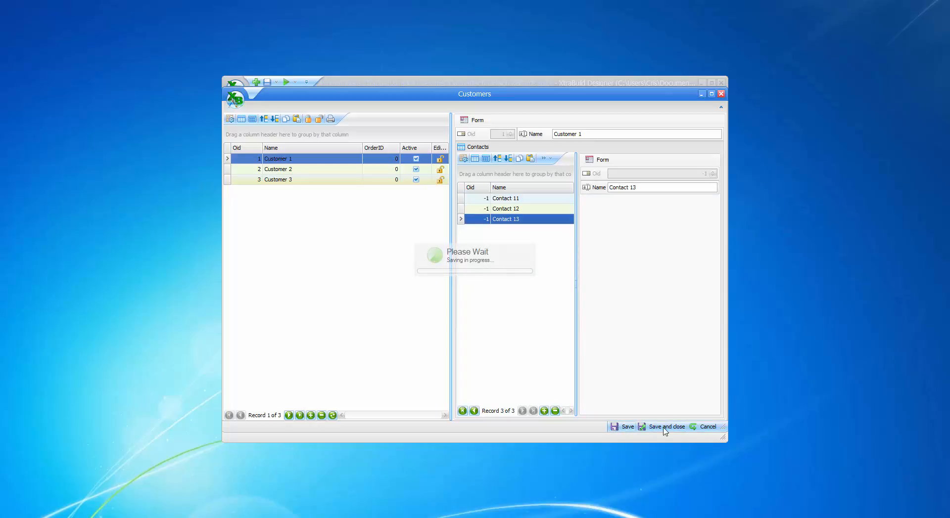
# Step: Review the contacts linked to each of the three customers, and save and close the Customers grid view
pyautogui.click(281, 172)
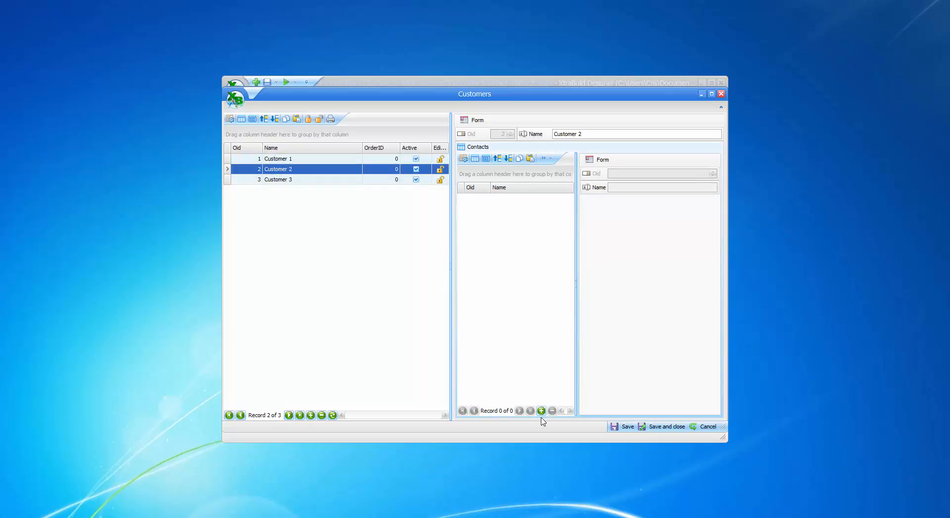
pyautogui.click(289, 181)
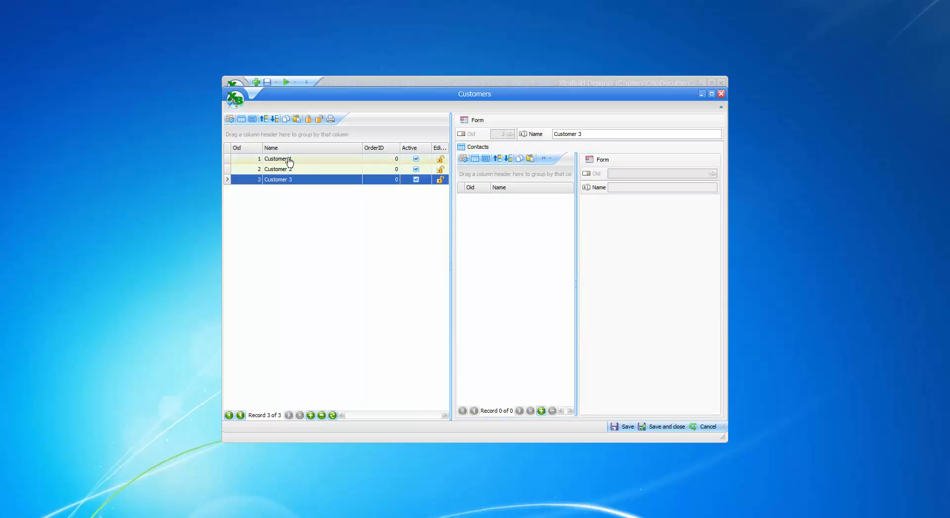
pyautogui.click(290, 160)
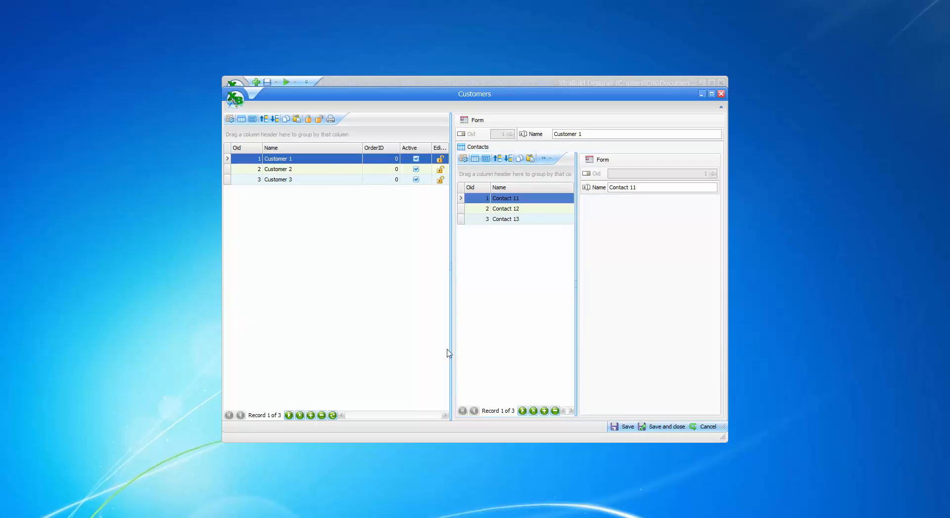
pyautogui.click(665, 428)
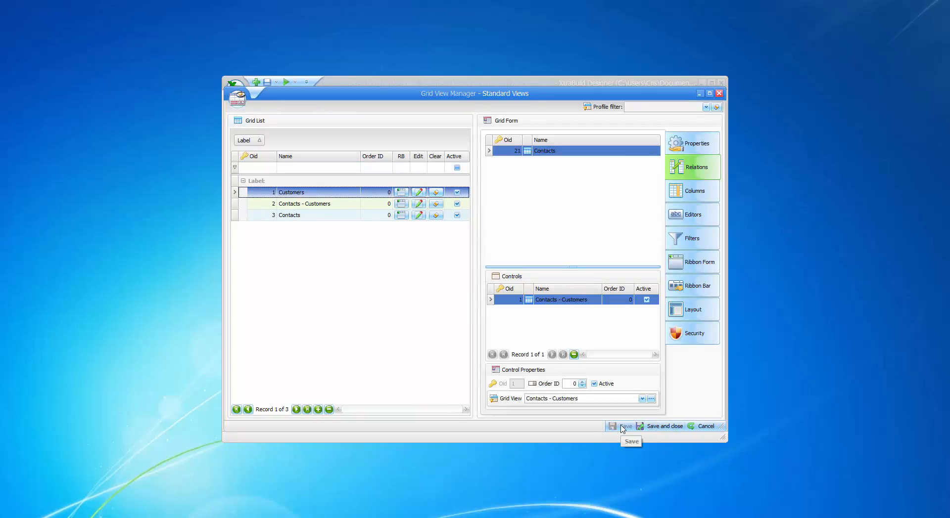
# Step: Open the Contacts grid view for editing and add the Oid and Name fields side by side to its form layout
pyautogui.click(309, 218)
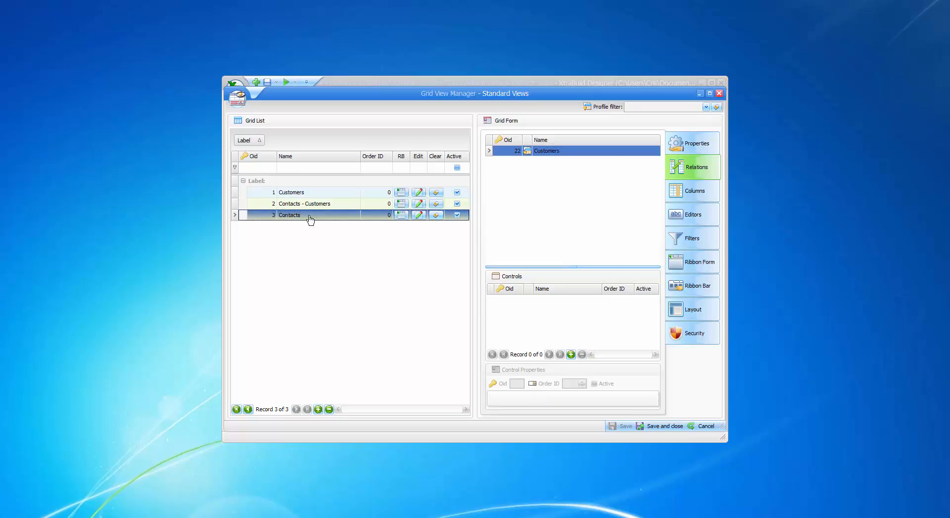
pyautogui.click(419, 216)
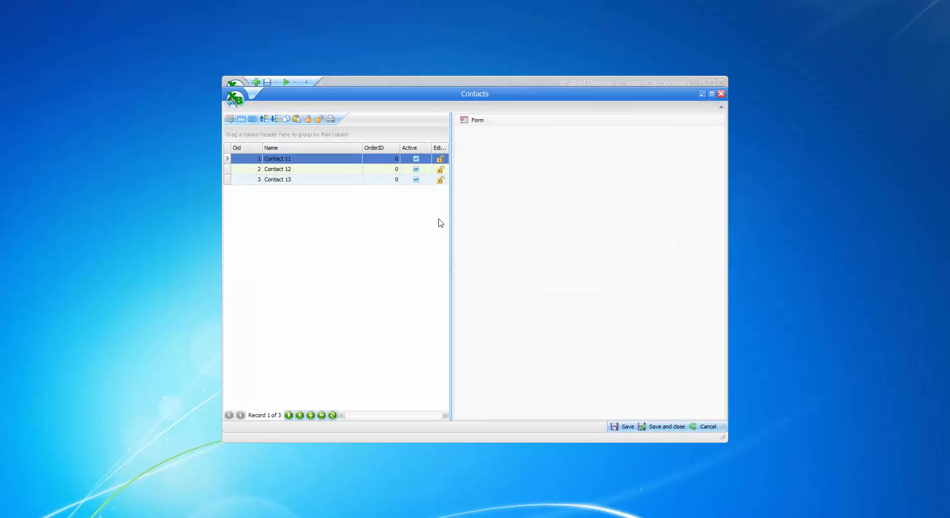
pyautogui.rightClick(528, 164)
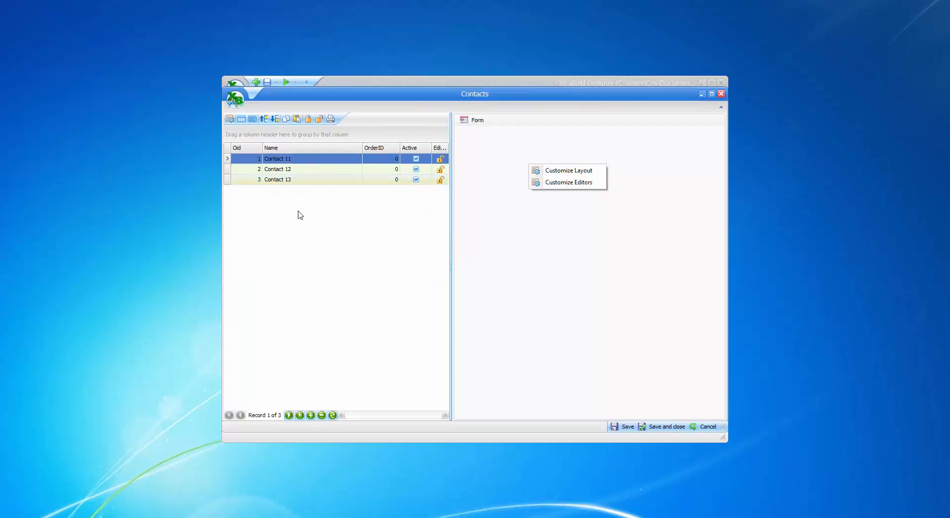
pyautogui.click(560, 172)
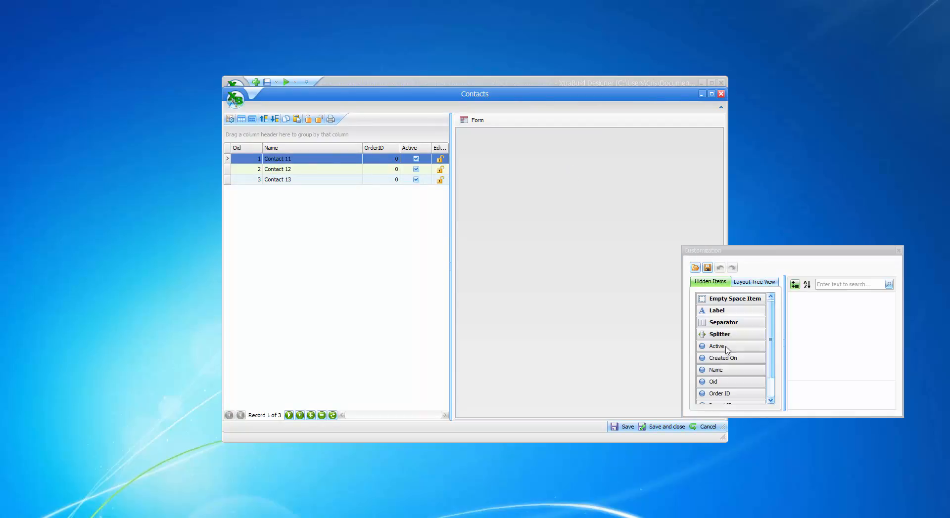
pyautogui.moveTo(714, 382); pyautogui.dragTo(549, 176)
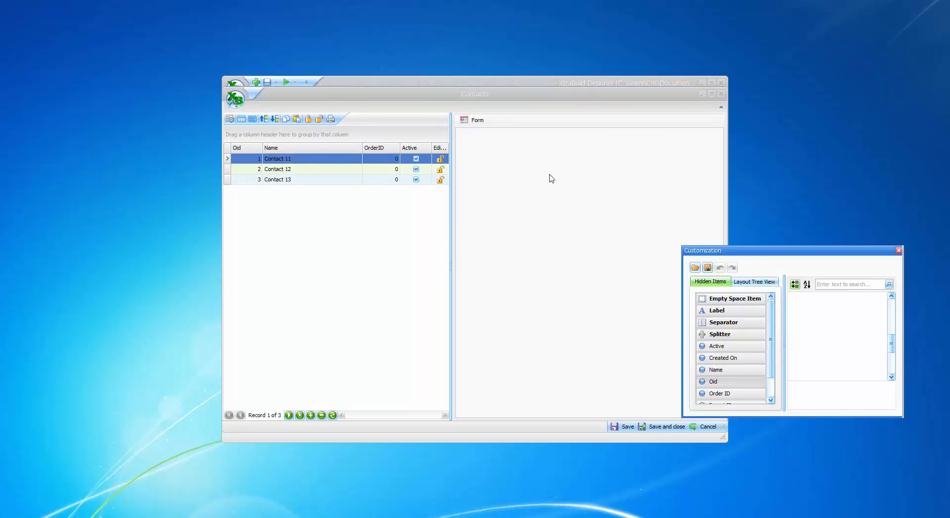
pyautogui.moveTo(721, 373); pyautogui.dragTo(503, 131)
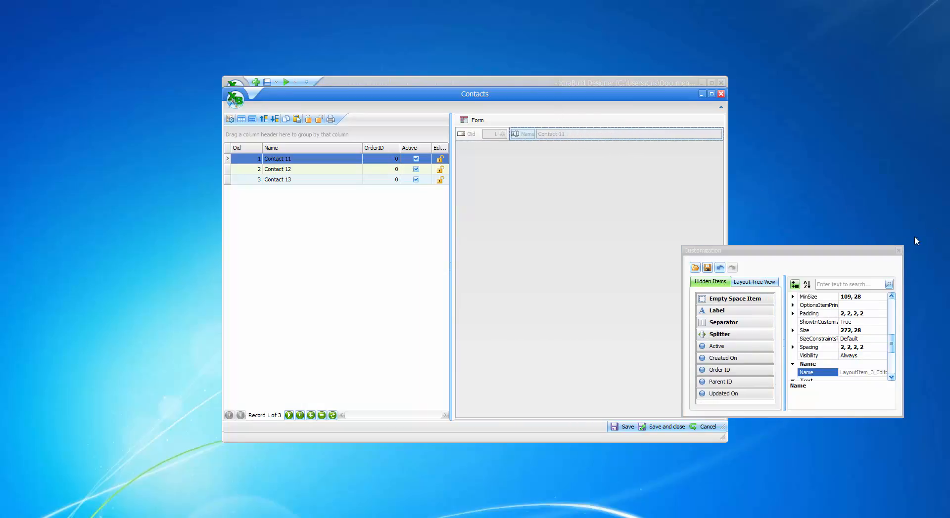
pyautogui.click(899, 251)
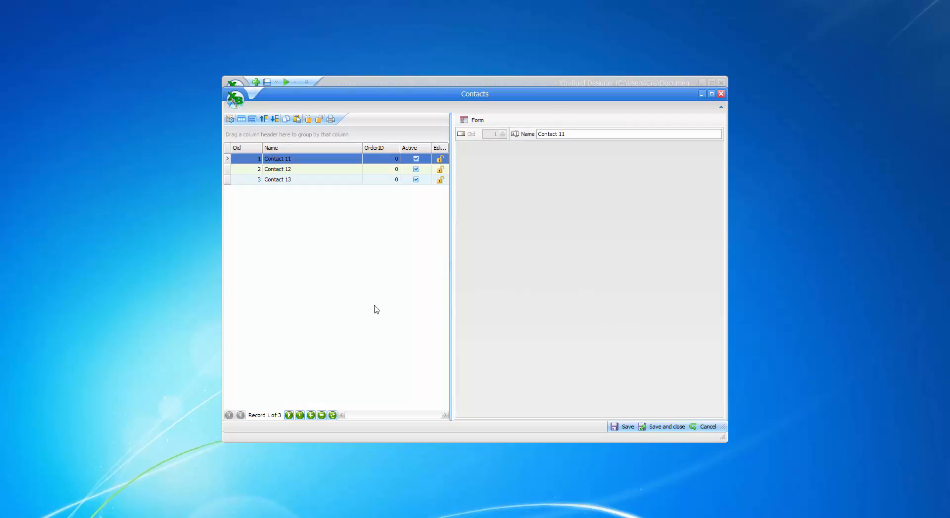
# Step: Add two contacts named contact 21 and contact 22 directly in the Contacts view, and save and close it
pyautogui.click(310, 415)
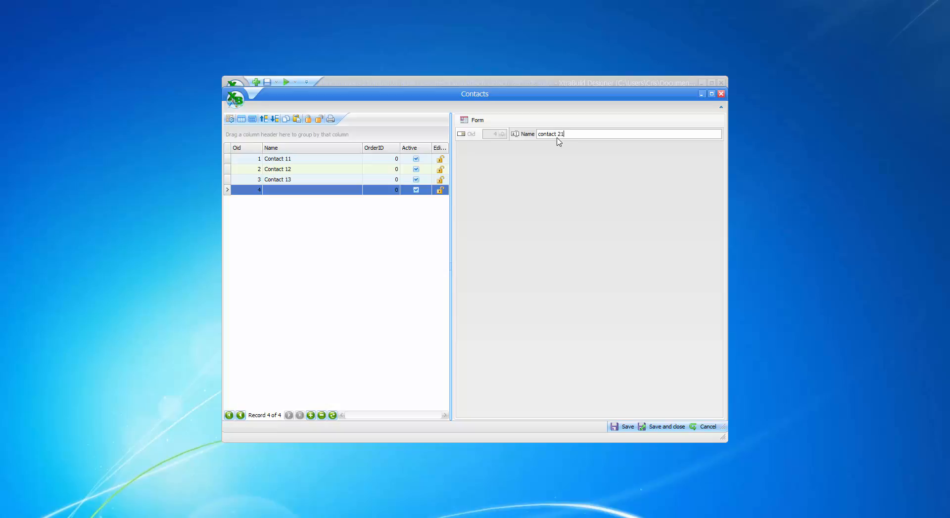
pyautogui.hotkey('ctrl', 'a')
pyautogui.hotkey('ctrl', 'c')
pyautogui.click(312, 415)
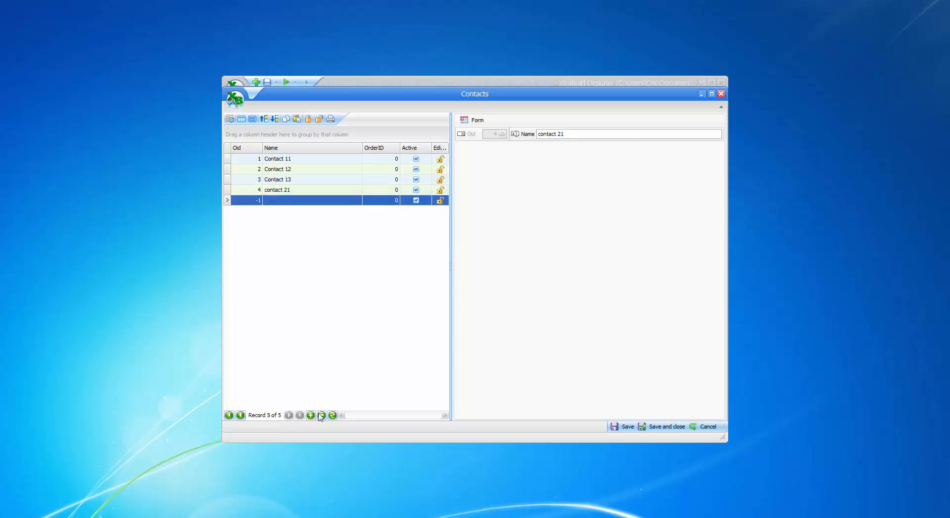
pyautogui.hotkey('ctrl', 'v')
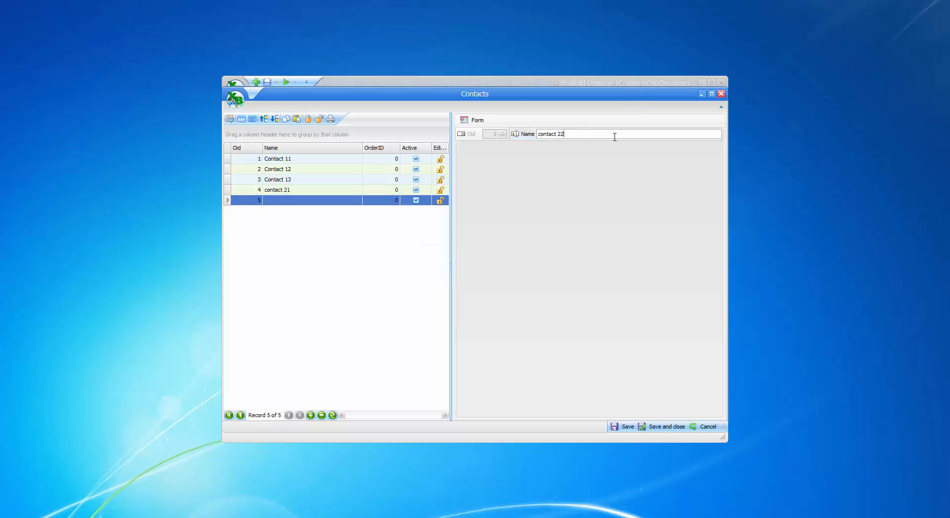
pyautogui.click(328, 301)
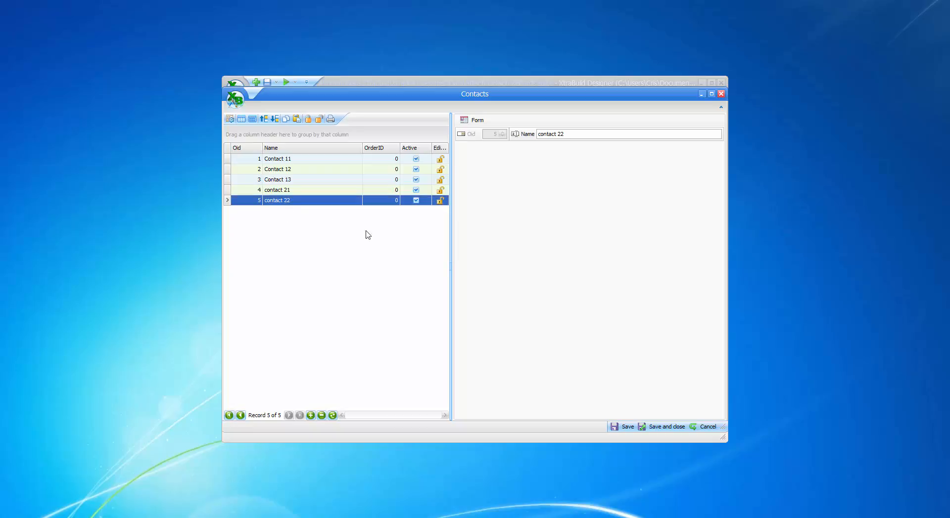
pyautogui.click(621, 429)
pyautogui.click(647, 427)
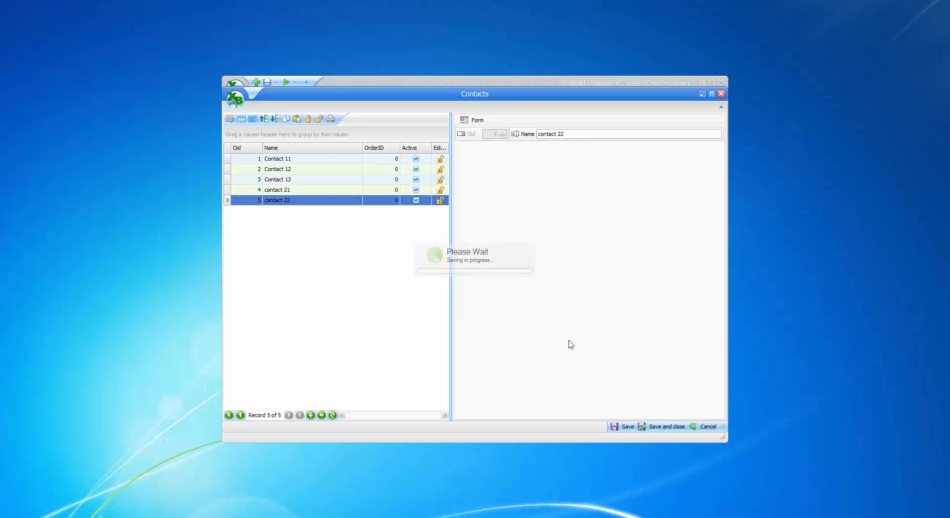
# Step: Open the Customers grid view, check which contacts are linked to each of the three customers, and save and close it
pyautogui.click(324, 194)
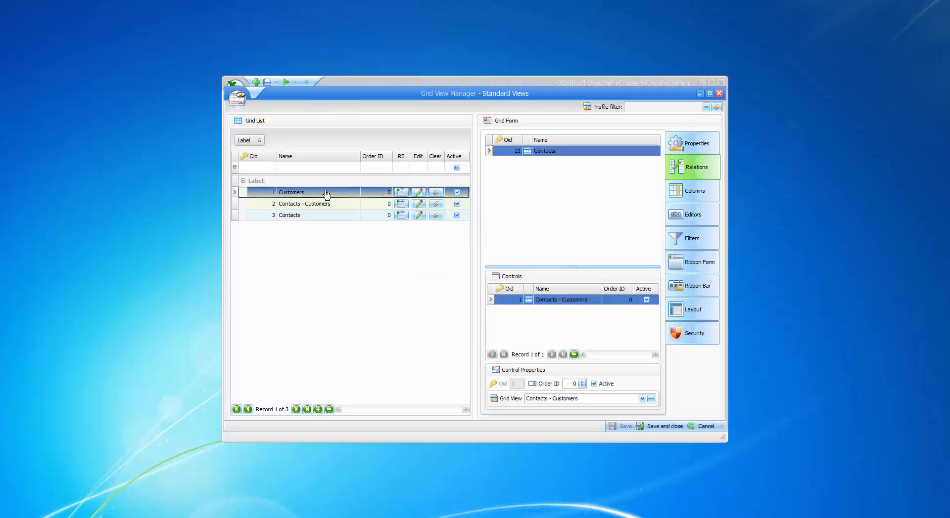
pyautogui.click(419, 193)
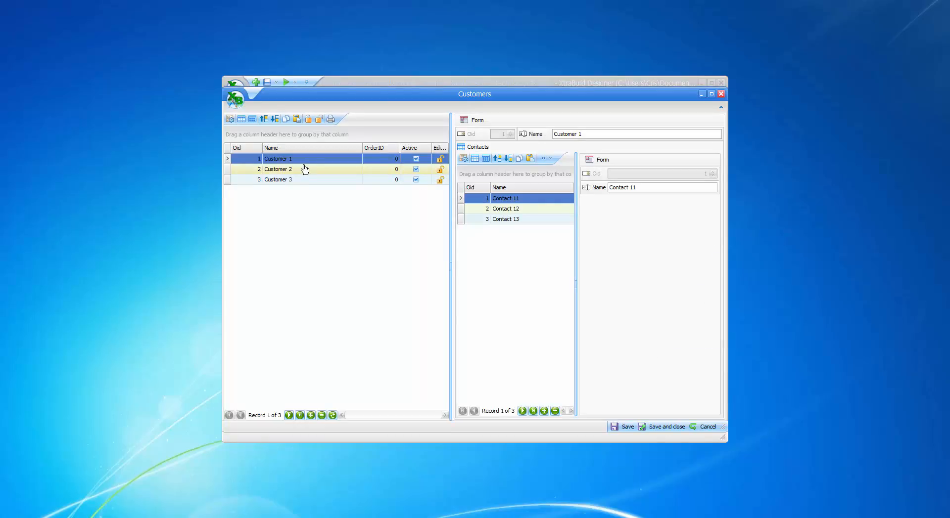
pyautogui.click(303, 173)
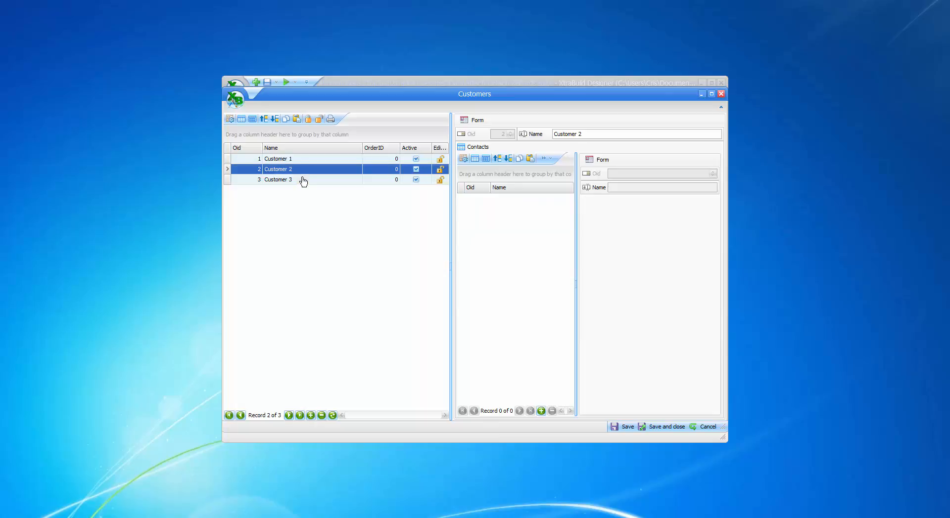
pyautogui.click(303, 181)
pyautogui.click(302, 173)
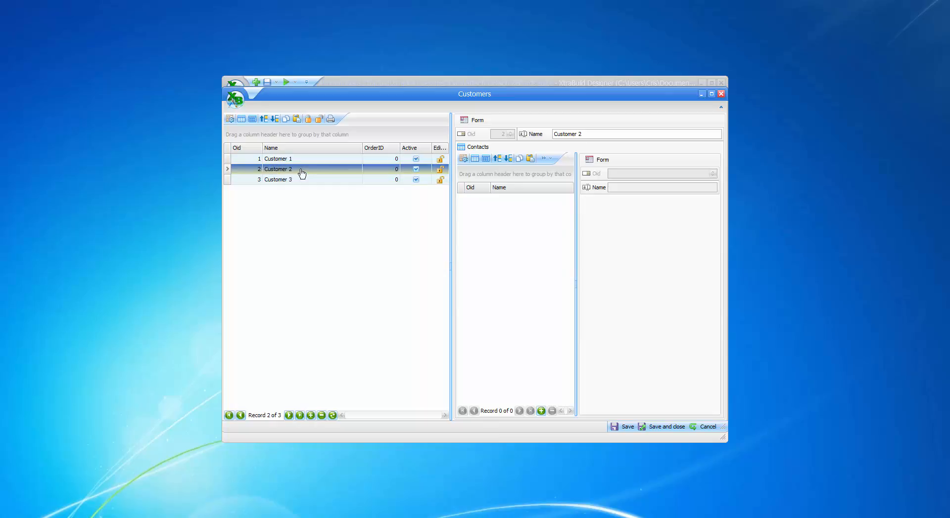
pyautogui.click(296, 161)
pyautogui.click(293, 170)
pyautogui.click(664, 427)
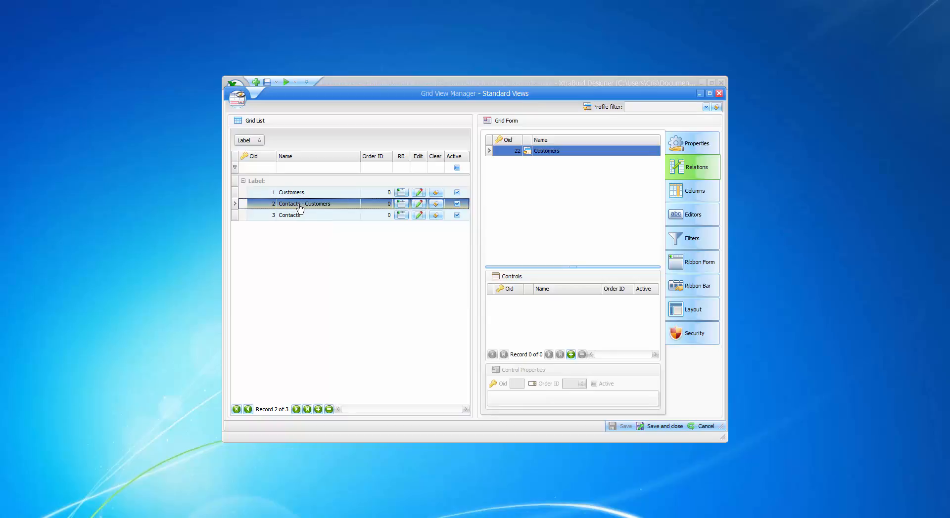
# Step: Enable AllowAttaching and AllowDetaching for the Contacts - Customers grid view, check the AttachingPreviewField choices, and save and close the Grid View Manager
pyautogui.click(697, 143)
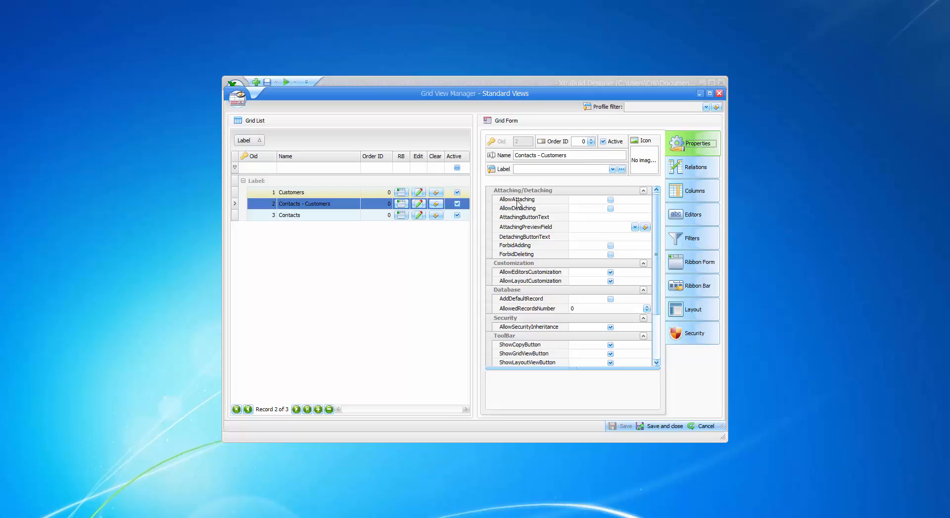
pyautogui.click(610, 200)
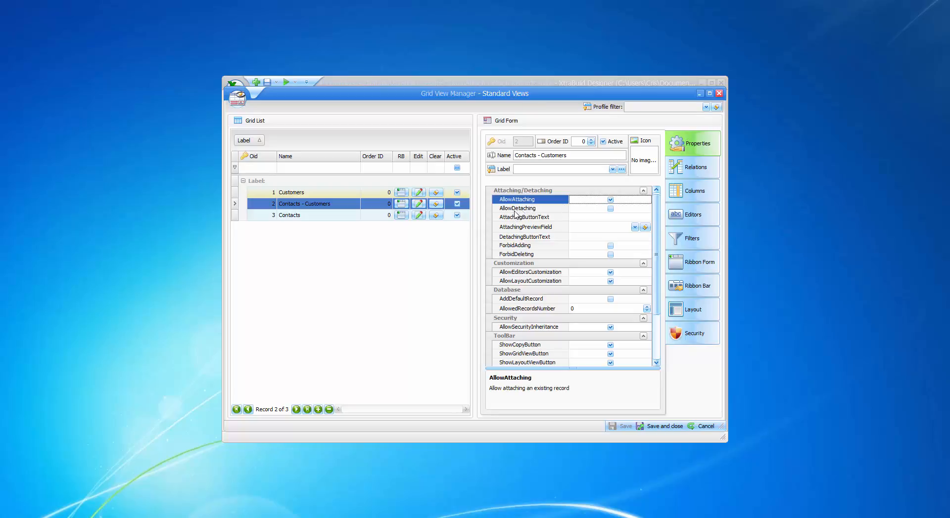
pyautogui.click(609, 209)
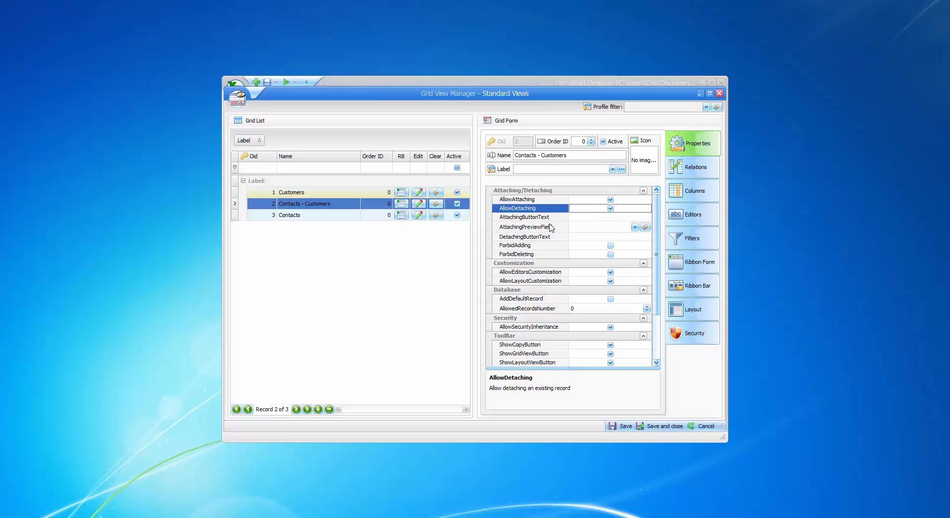
pyautogui.click(634, 228)
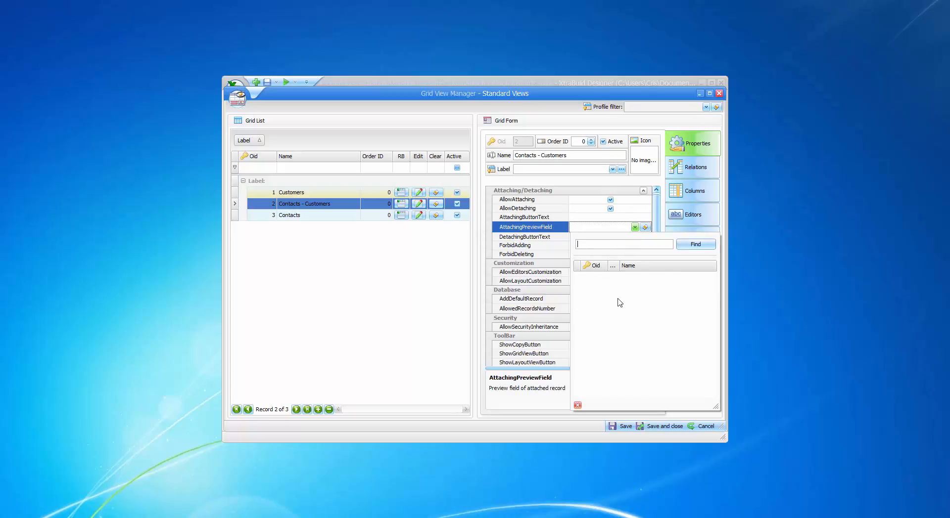
pyautogui.click(610, 427)
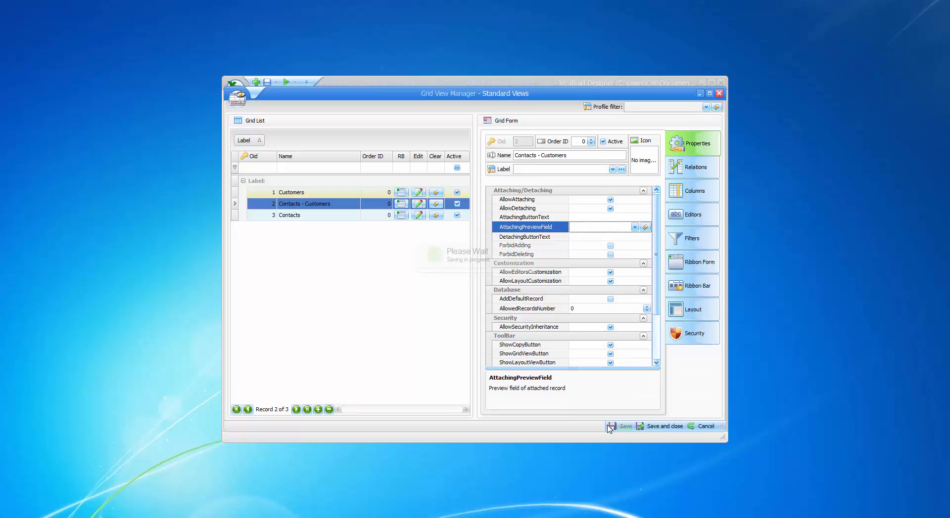
pyautogui.click(664, 427)
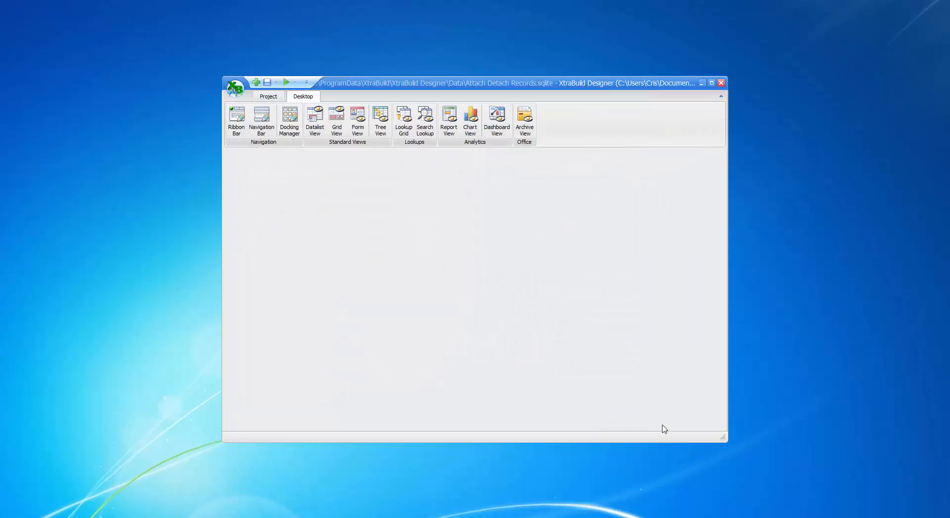
# Step: In the database structure, add a calculated string field named Preview Field to the Contacts table
pyautogui.click(262, 98)
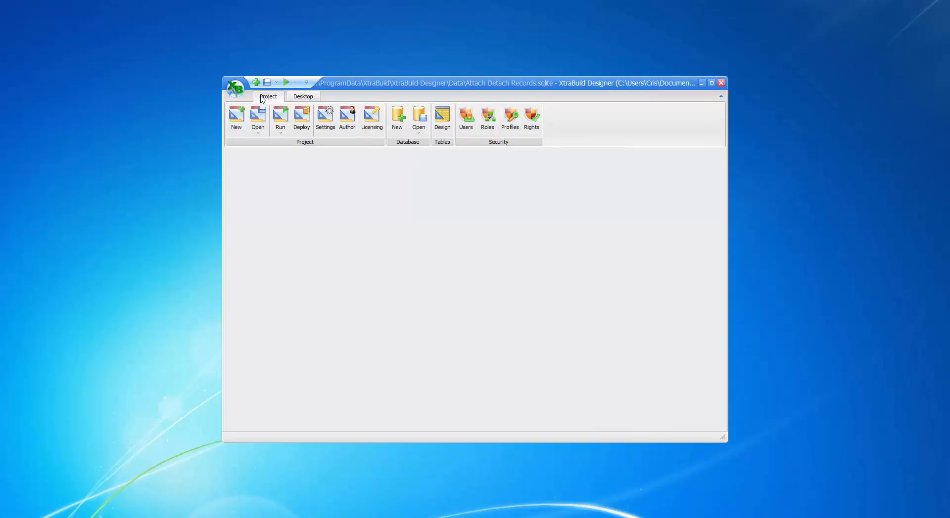
pyautogui.click(444, 121)
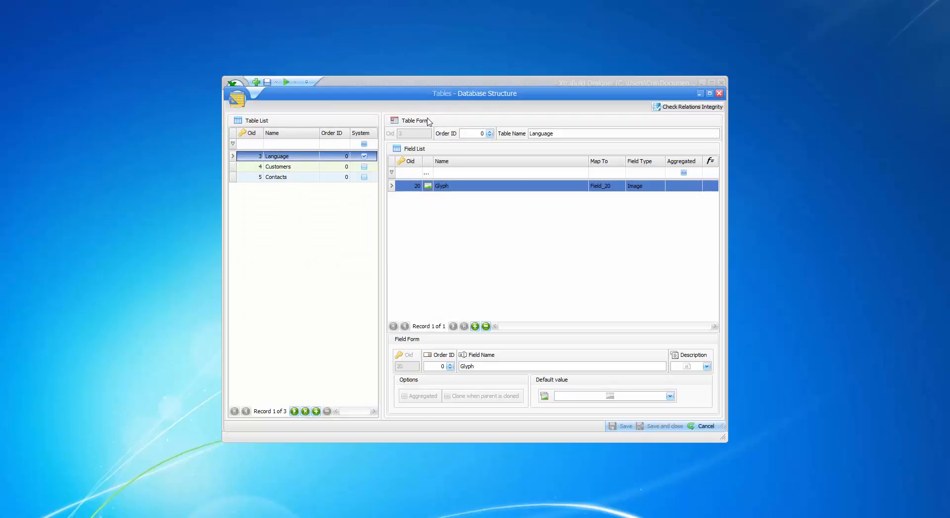
pyautogui.click(282, 178)
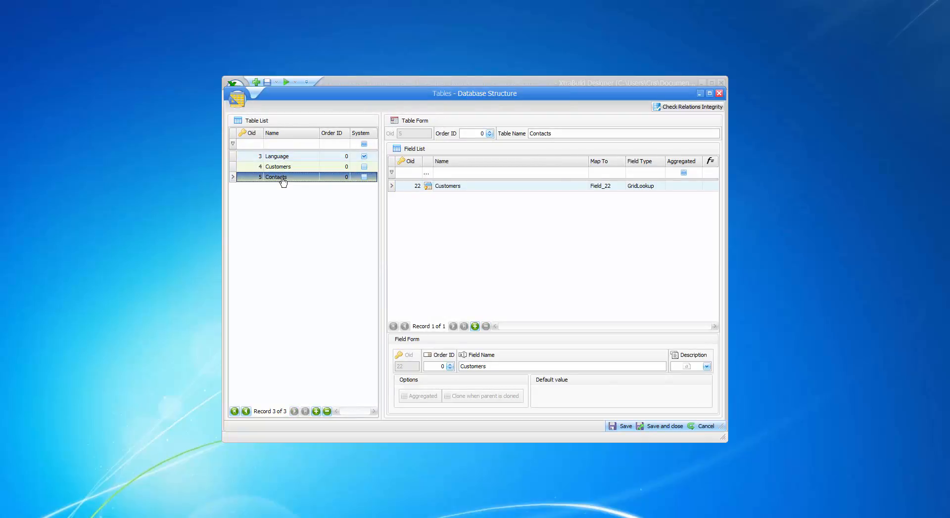
pyautogui.click(475, 326)
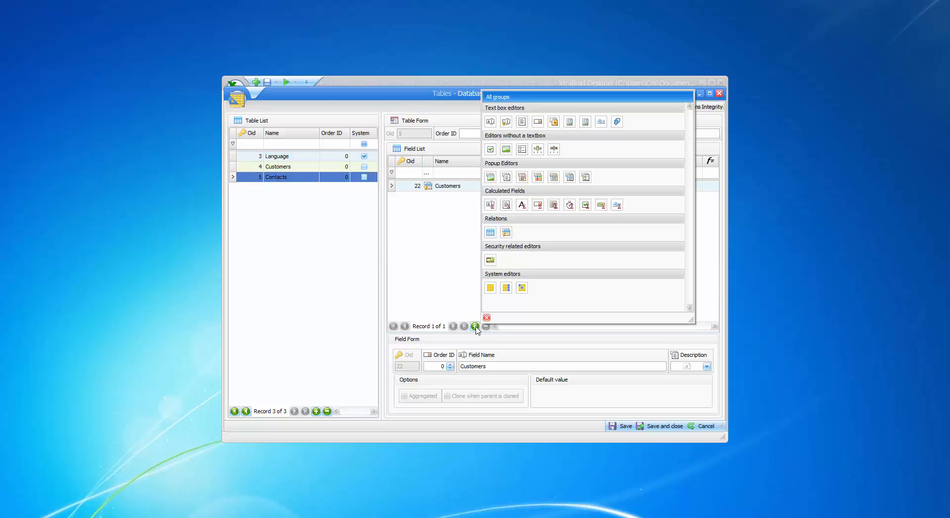
pyautogui.click(489, 205)
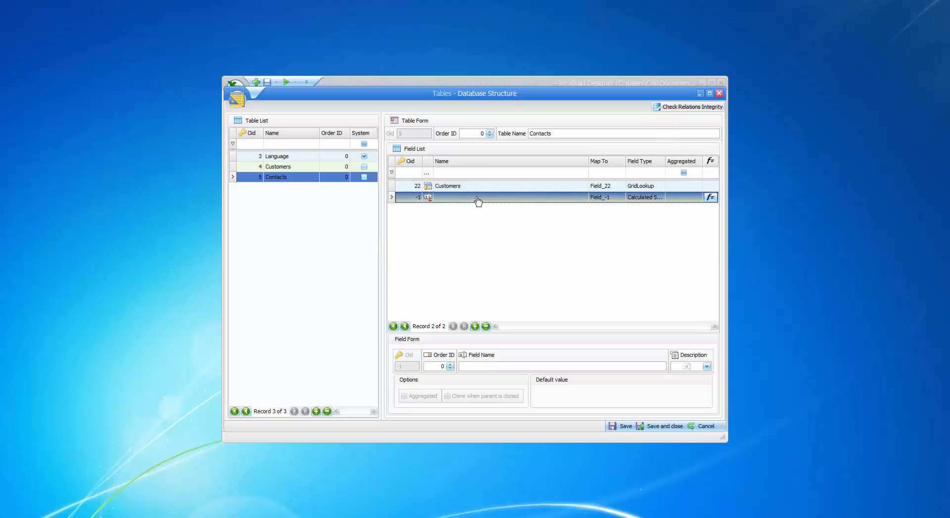
pyautogui.click(477, 366)
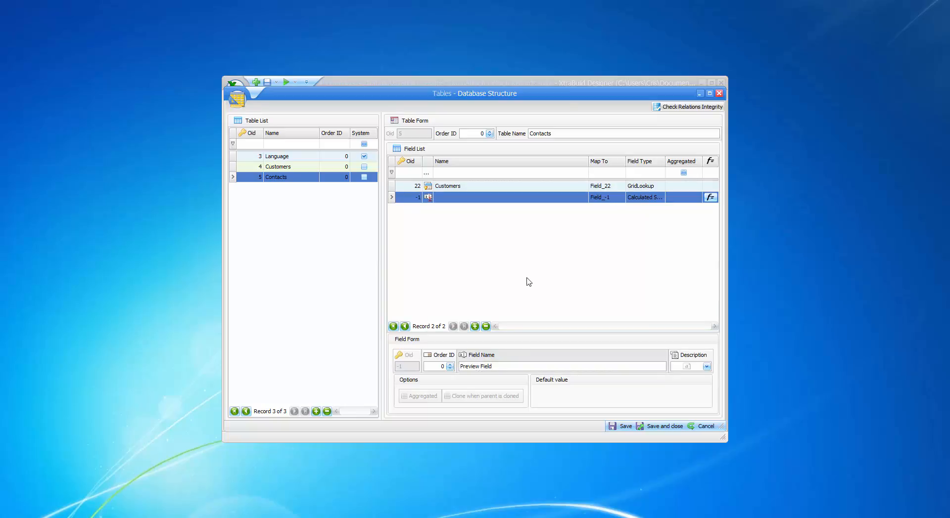
pyautogui.click(481, 199)
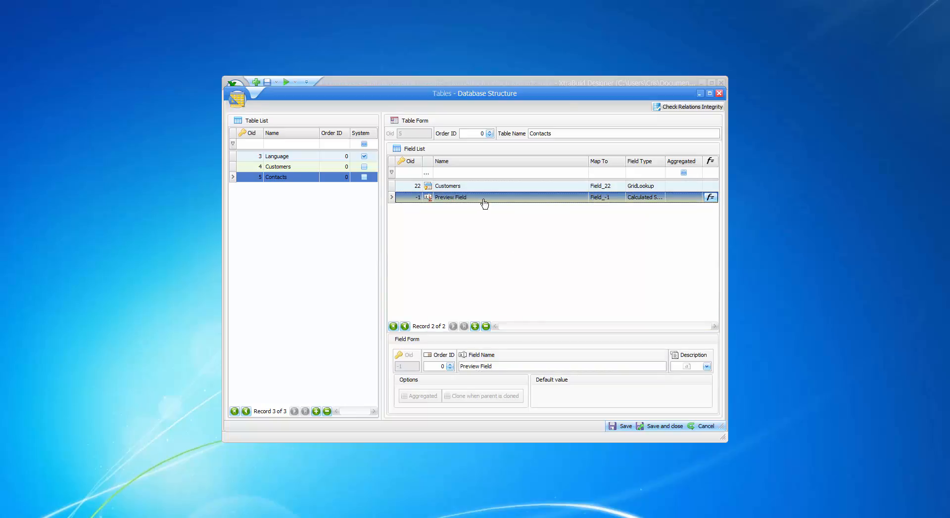
# Step: Start the Preview Field's expression with the Concat string function, using the Oid field as its first argument
pyautogui.click(710, 198)
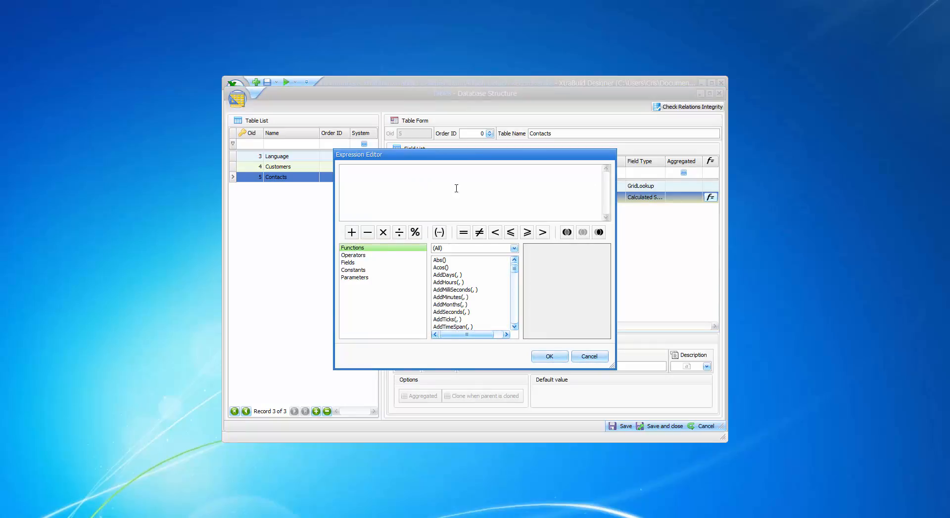
pyautogui.click(514, 249)
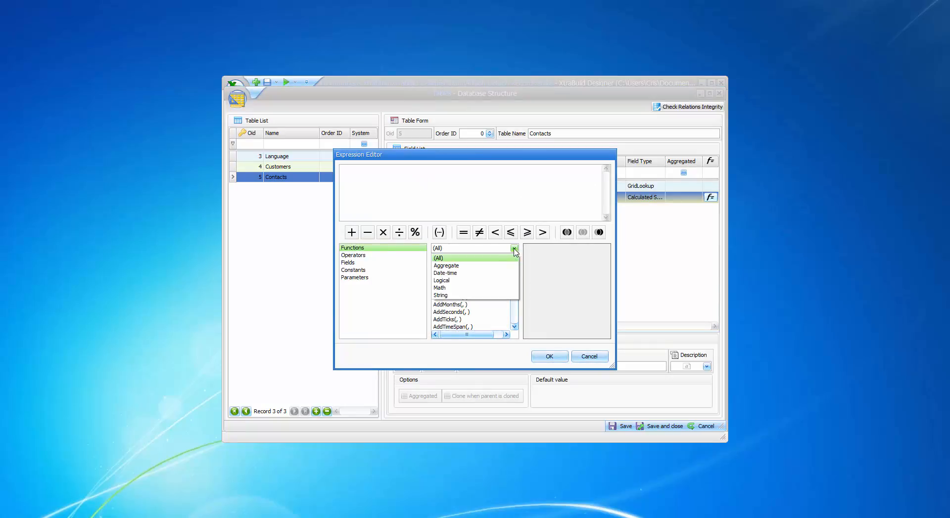
pyautogui.click(441, 295)
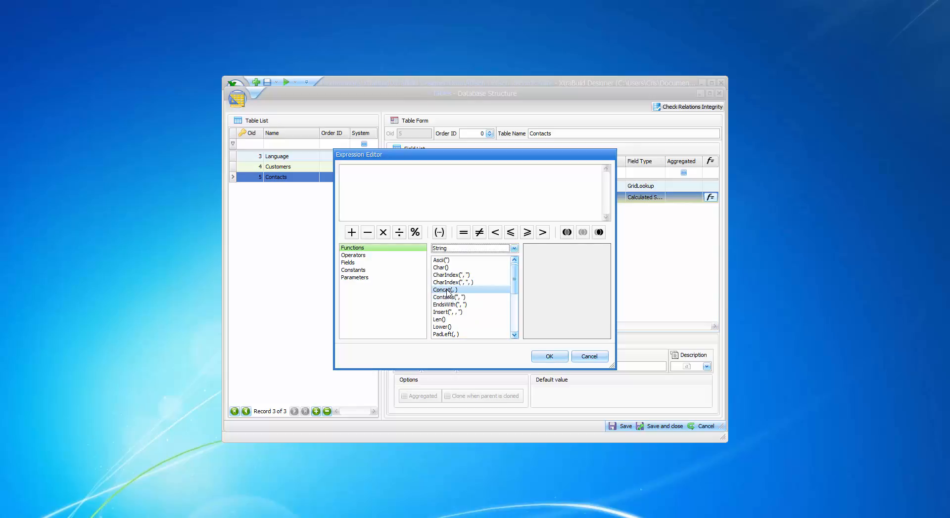
pyautogui.doubleClick(447, 290)
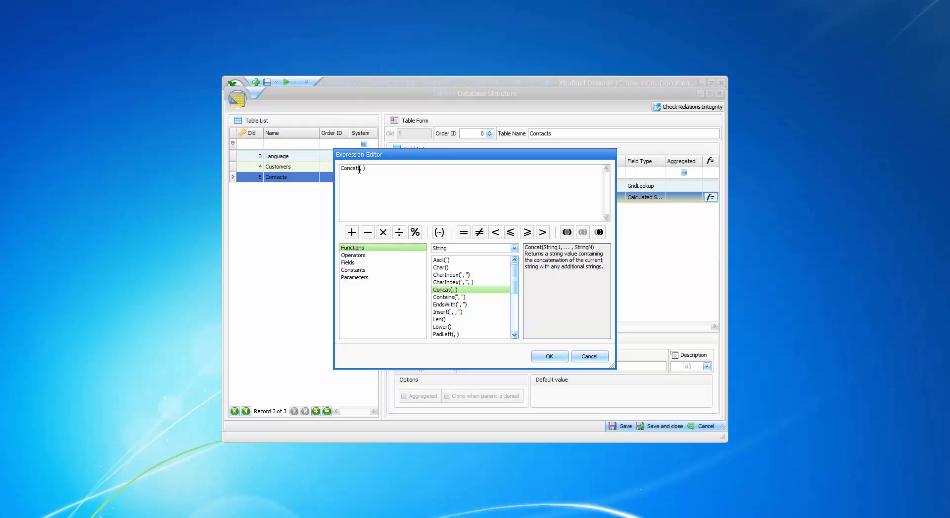
pyautogui.click(380, 263)
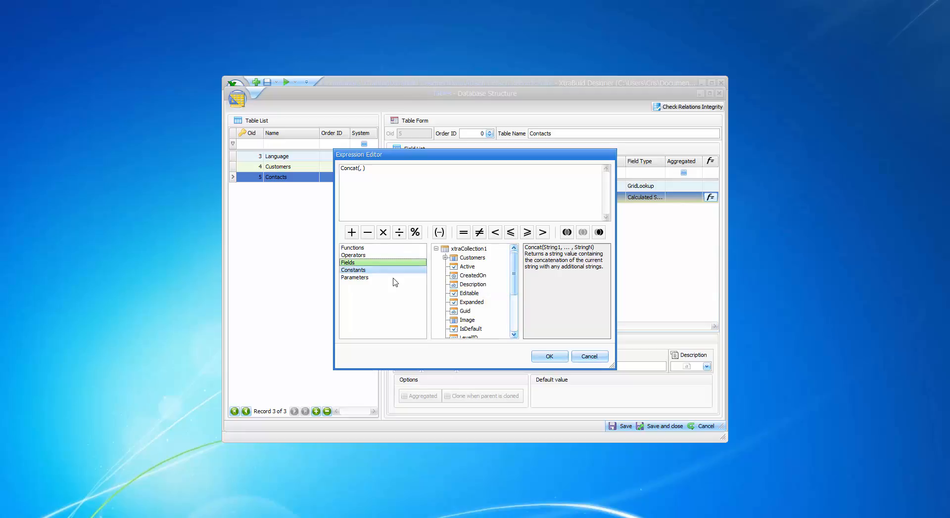
pyautogui.moveTo(515, 277); pyautogui.dragTo(514, 314)
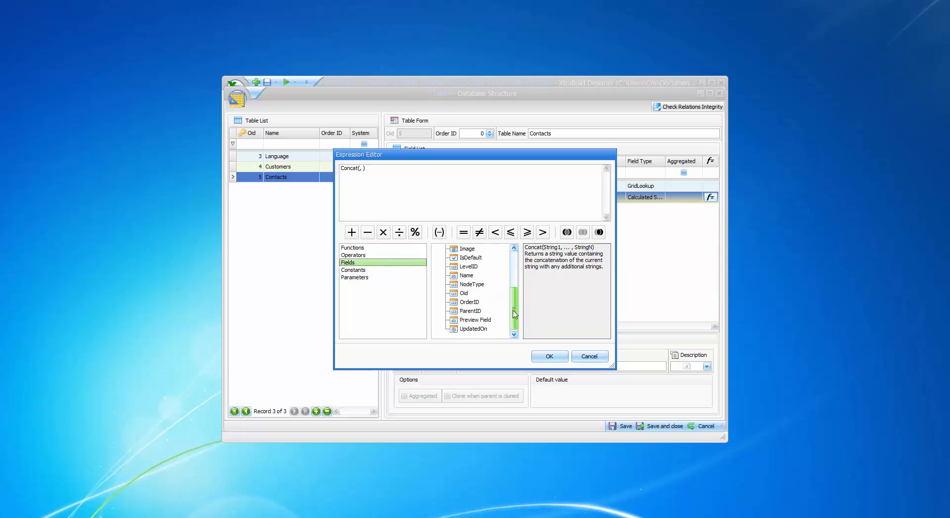
pyautogui.click(464, 294)
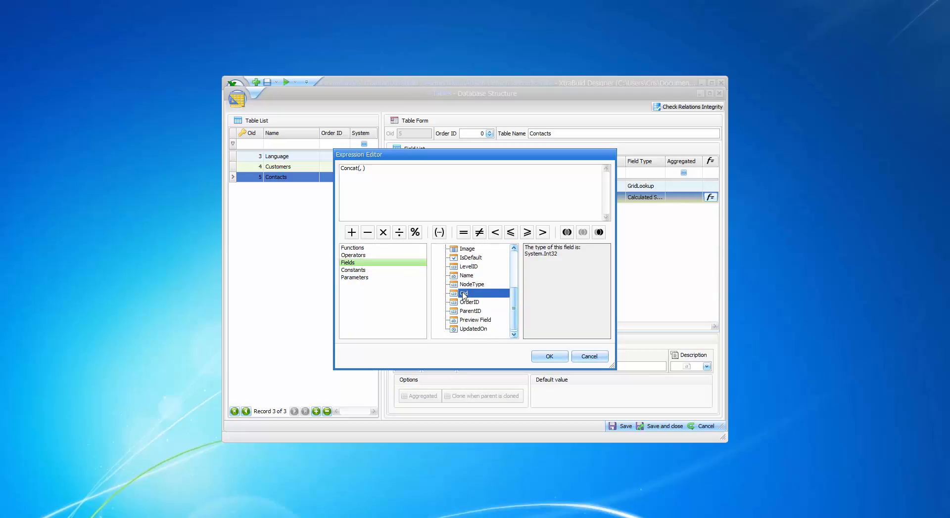
pyautogui.doubleClick(464, 294)
# Step: Complete the Concat expression with a ' - ' separator and the Name field, and save and close the database structure
pyautogui.scroll(2, 482, 304)
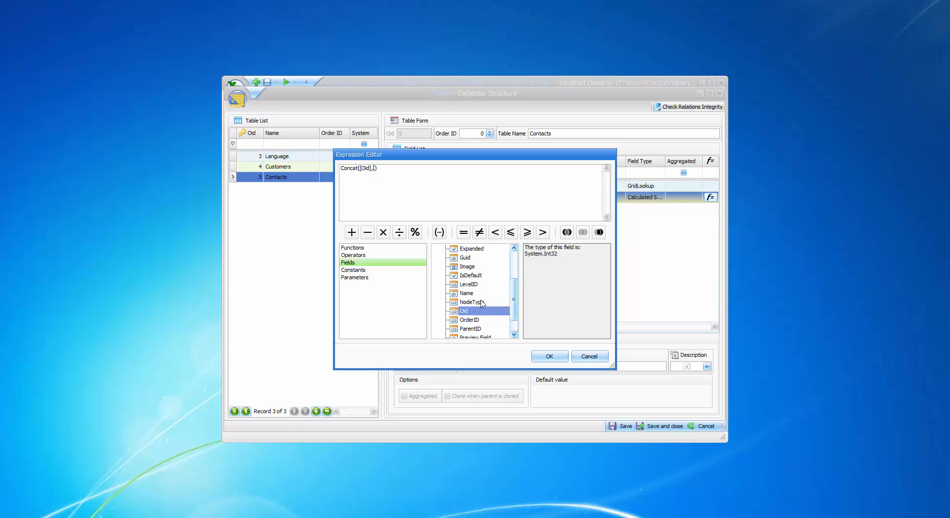
pyautogui.doubleClick(466, 294)
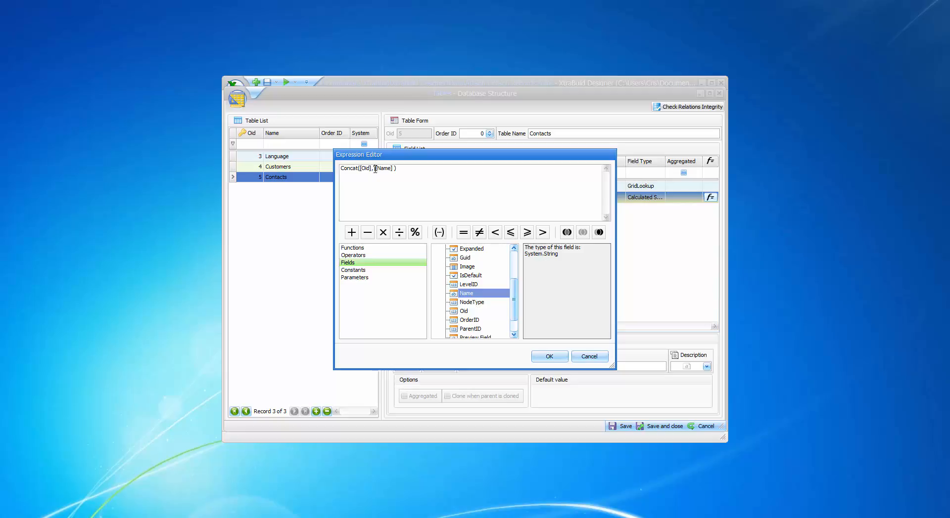
pyautogui.write("'")
pyautogui.write("' ,")
pyautogui.click(546, 357)
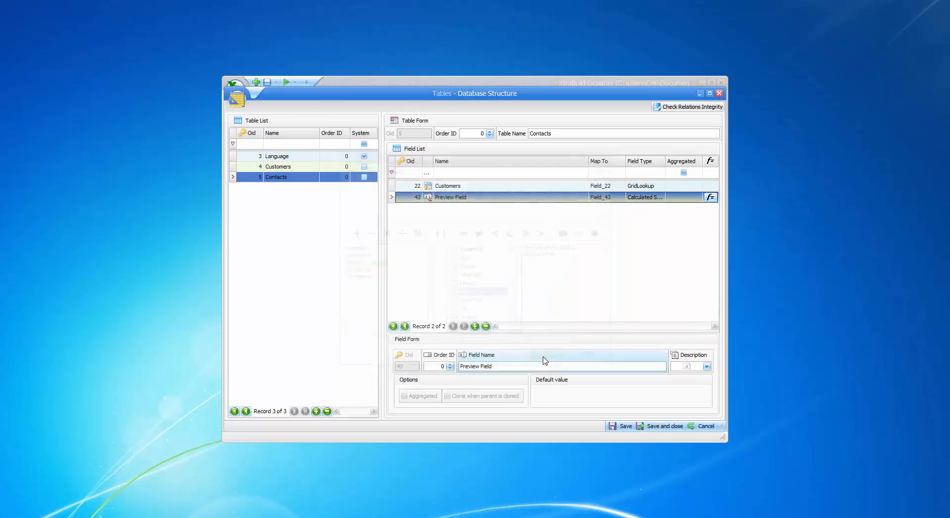
pyautogui.click(658, 429)
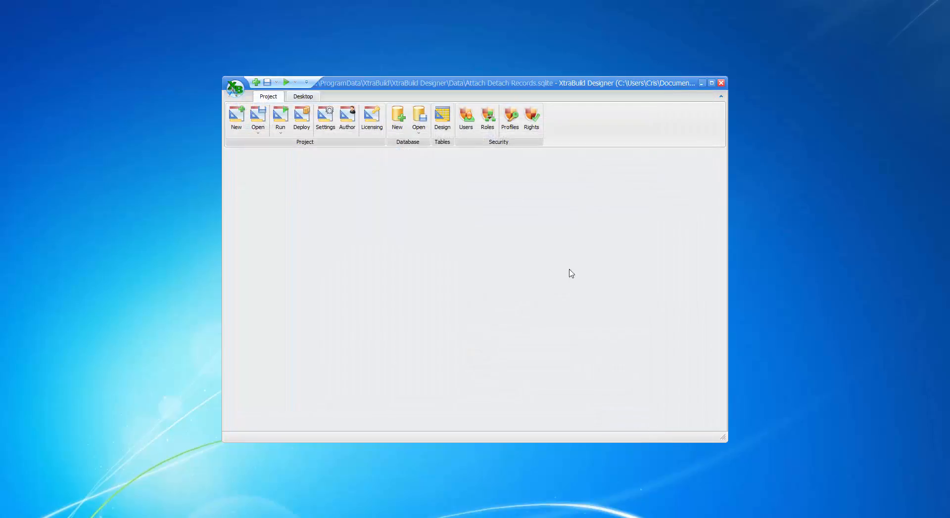
# Step: Set the AttachingPreviewField of the Contacts - Customers grid view to Preview Field and save the change
pyautogui.click(301, 97)
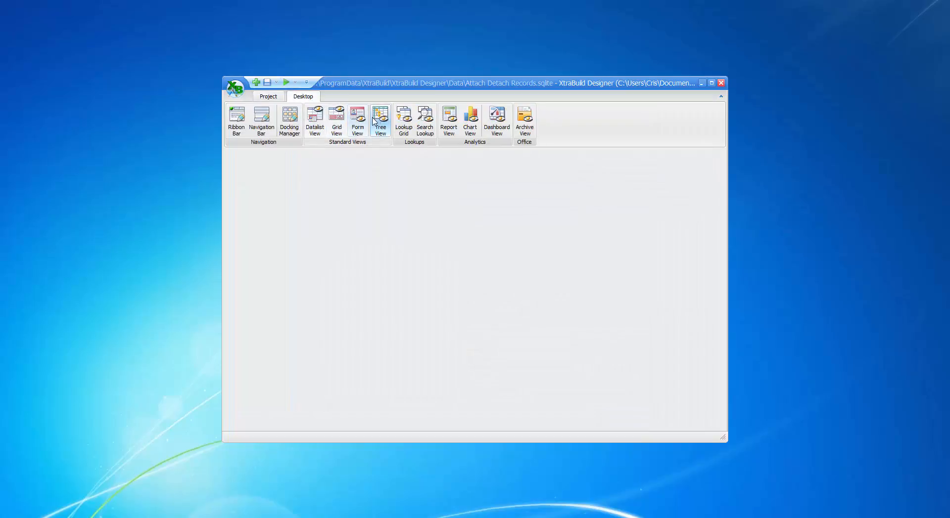
pyautogui.click(336, 125)
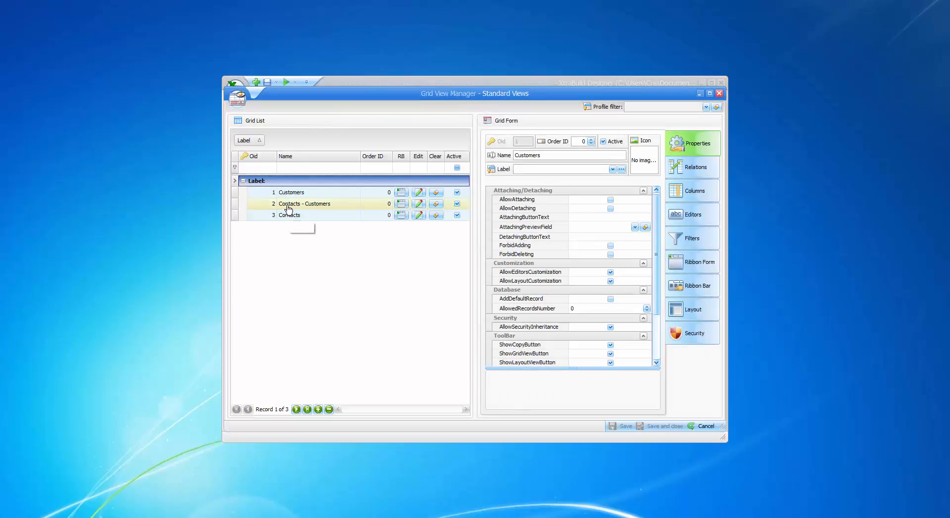
pyautogui.click(288, 208)
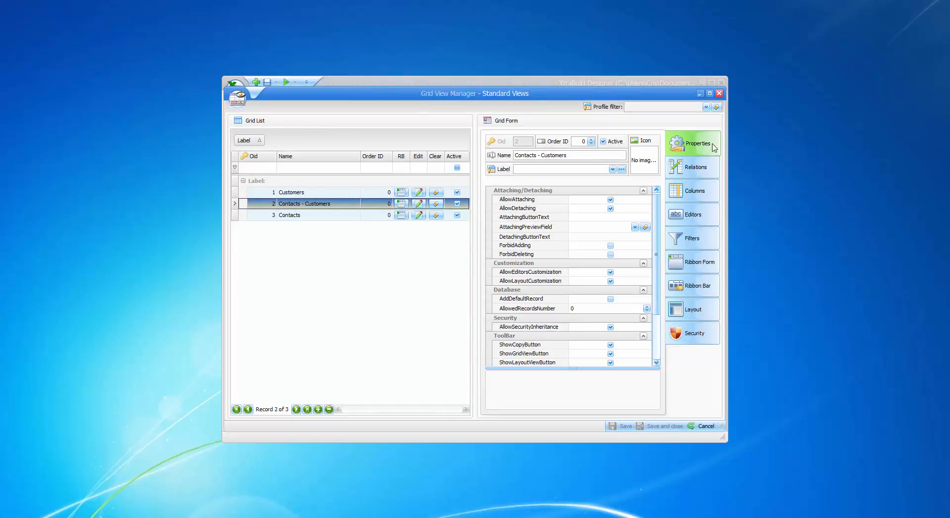
pyautogui.click(690, 145)
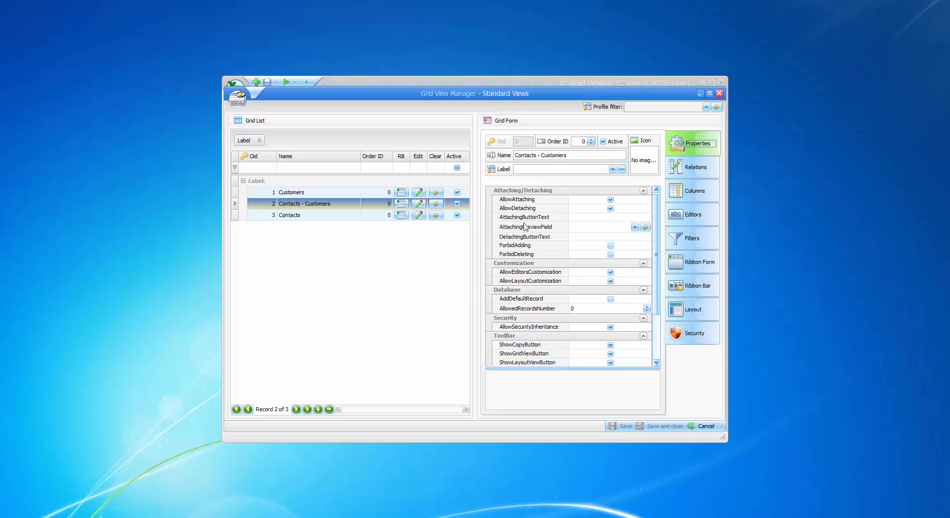
pyautogui.click(635, 228)
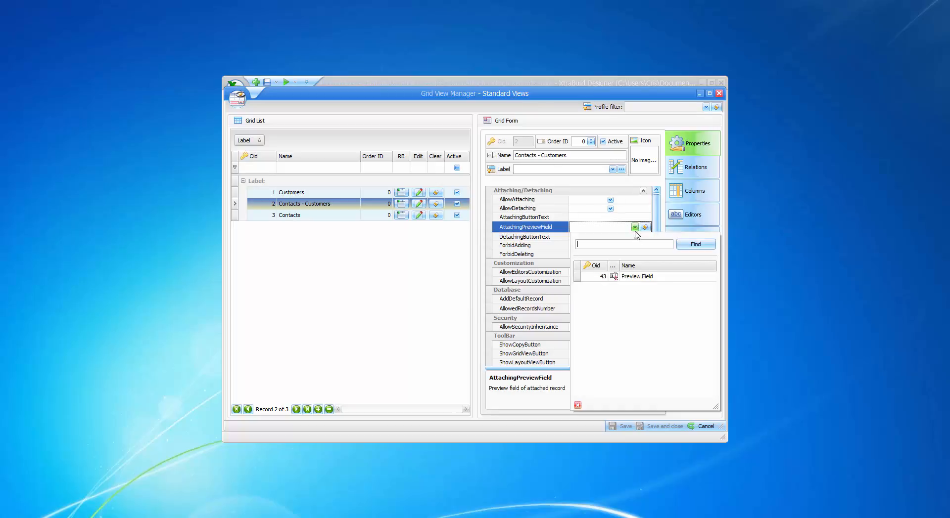
pyautogui.click(641, 277)
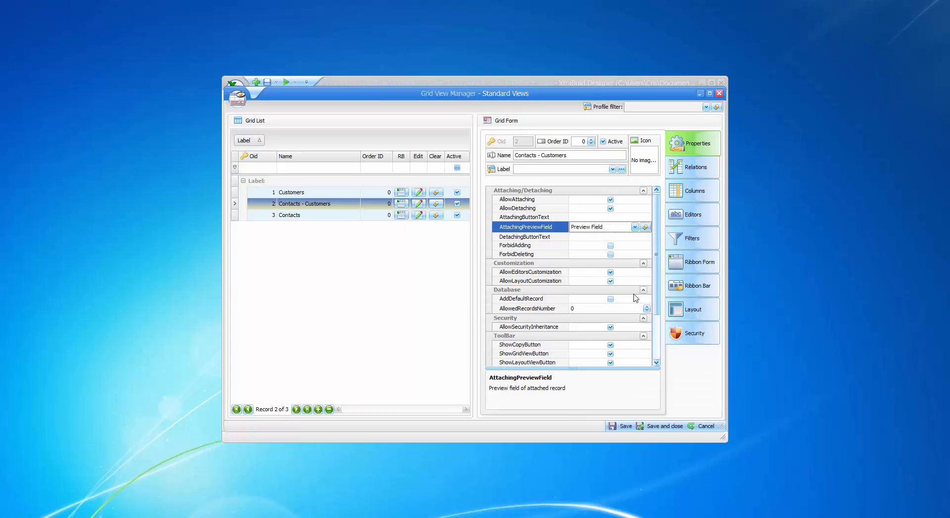
pyautogui.click(625, 428)
# Step: Open the Customers grid view for editing and attach the existing record contact 21 to Customer 2
pyautogui.click(299, 193)
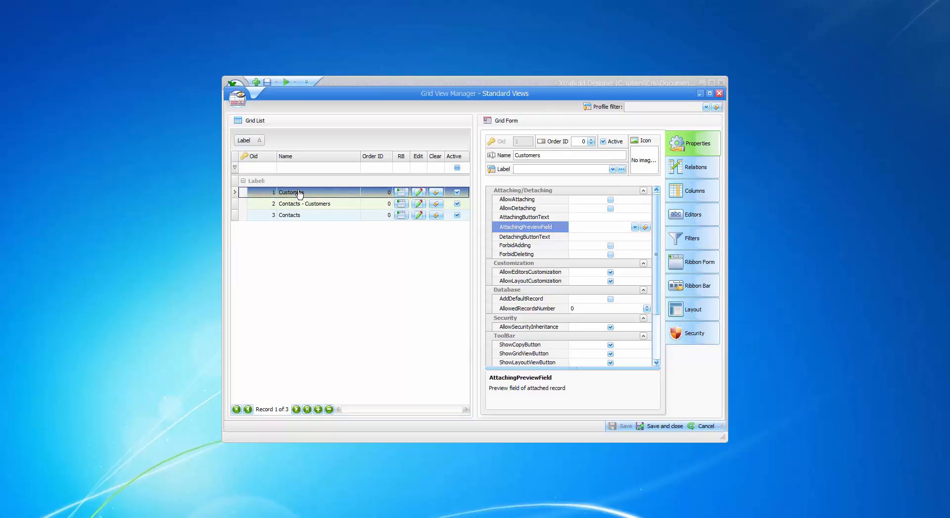
pyautogui.click(420, 193)
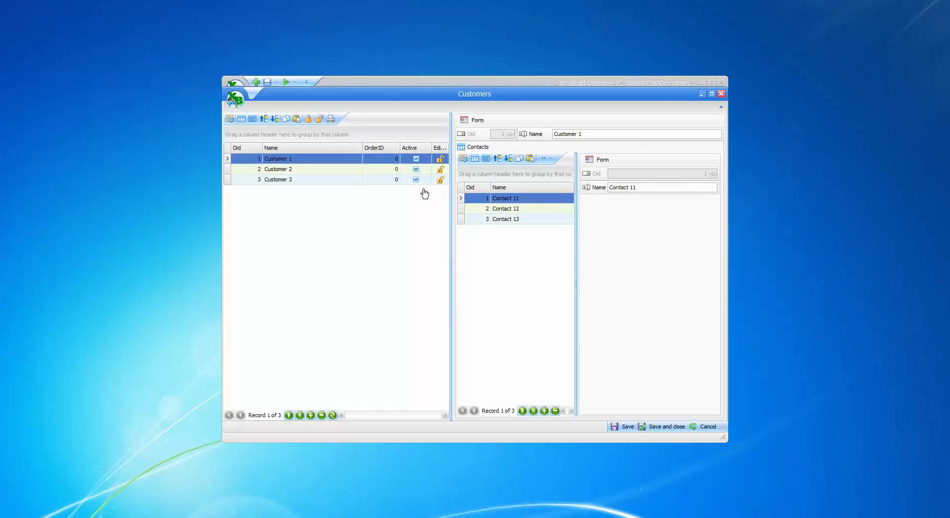
pyautogui.click(279, 171)
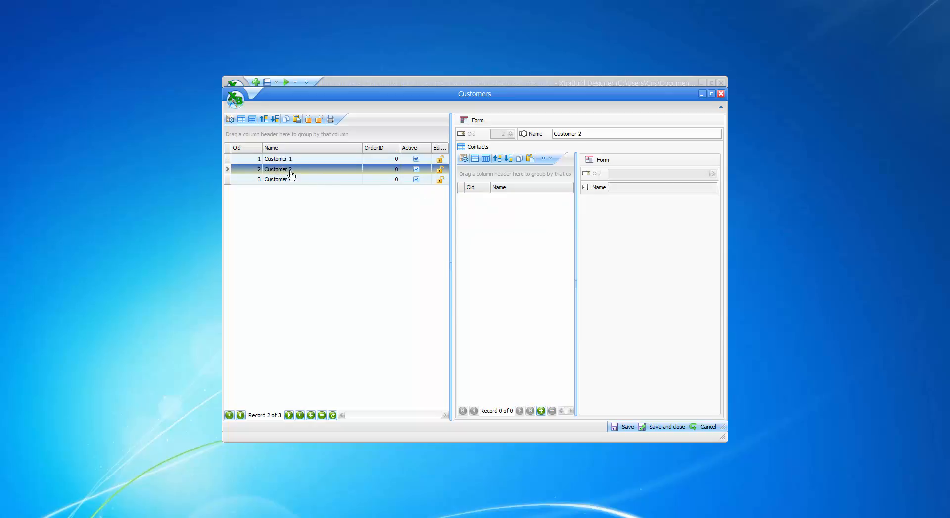
pyautogui.click(541, 410)
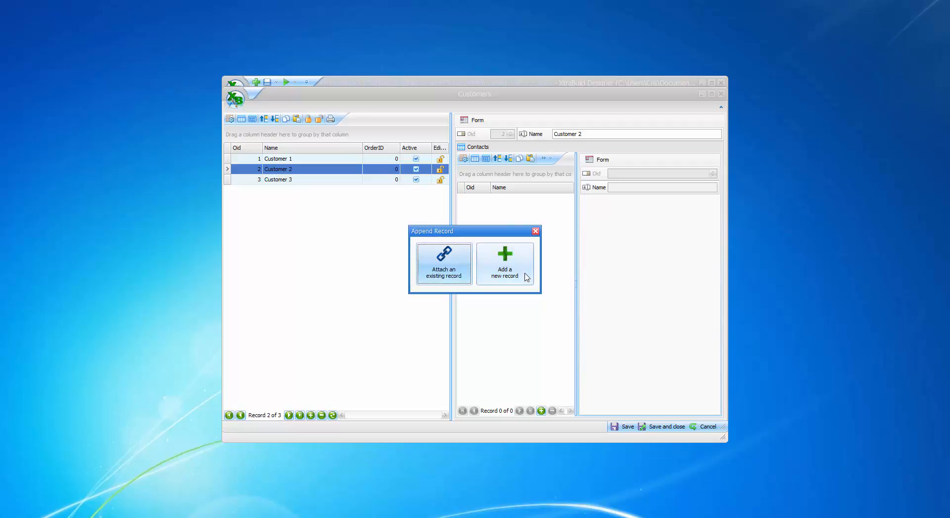
pyautogui.click(445, 258)
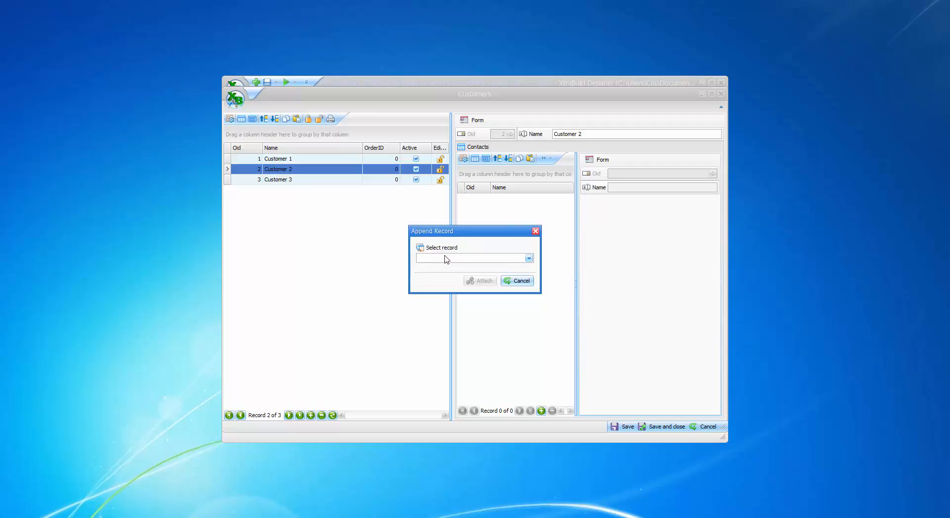
pyautogui.click(529, 259)
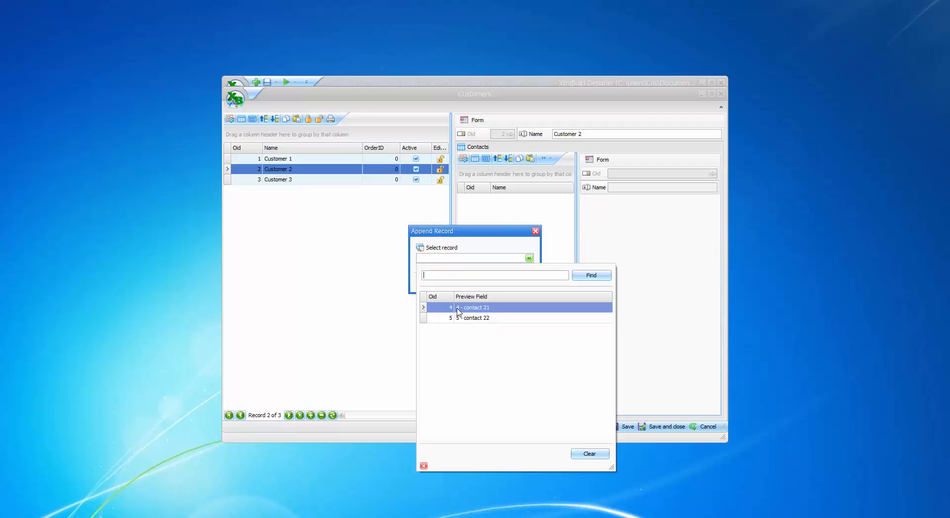
pyautogui.click(499, 309)
pyautogui.click(478, 281)
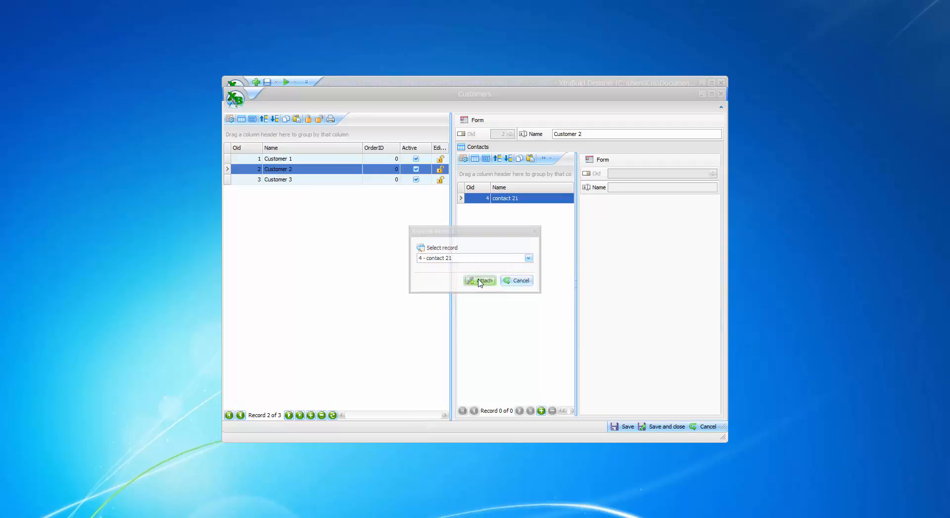
# Step: Attach the existing record contact 22 to Customer 3 and save the Customers records
pyautogui.click(289, 183)
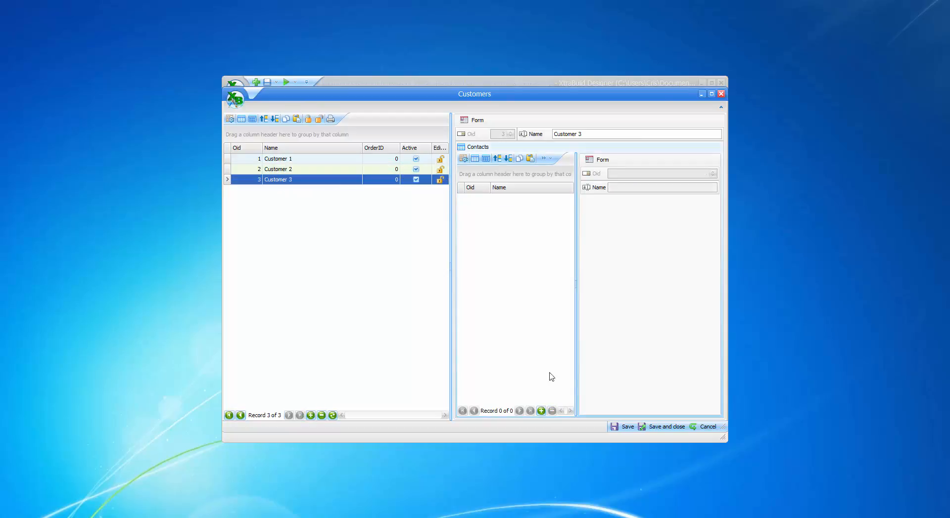
pyautogui.click(541, 411)
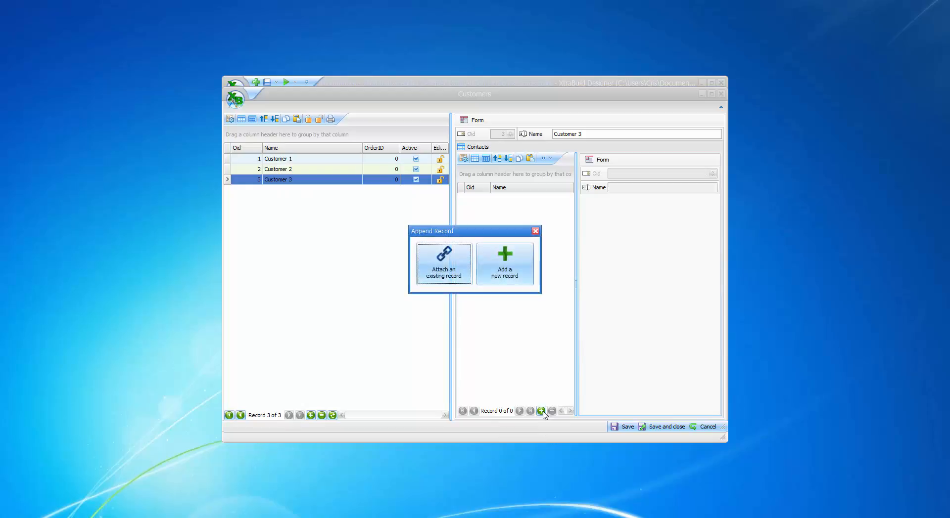
pyautogui.click(445, 260)
pyautogui.click(447, 261)
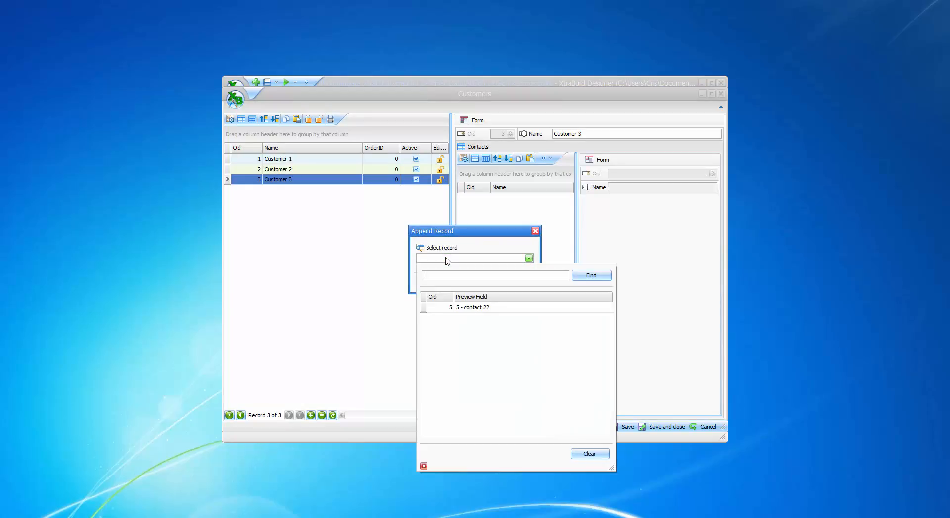
pyautogui.click(470, 309)
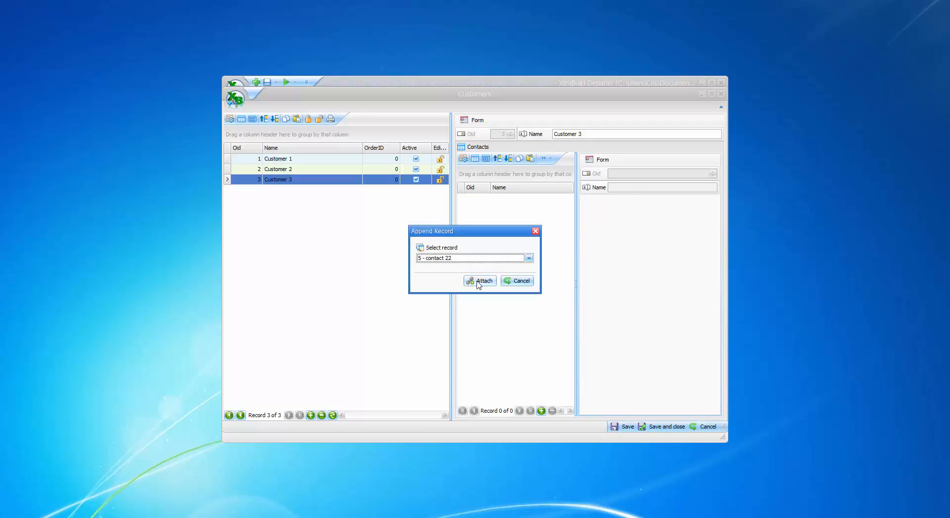
pyautogui.click(478, 282)
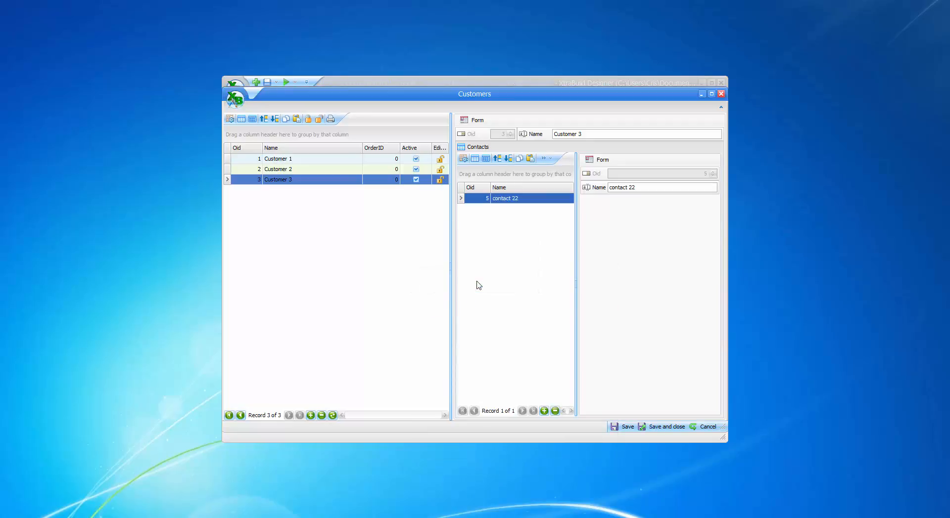
pyautogui.click(622, 426)
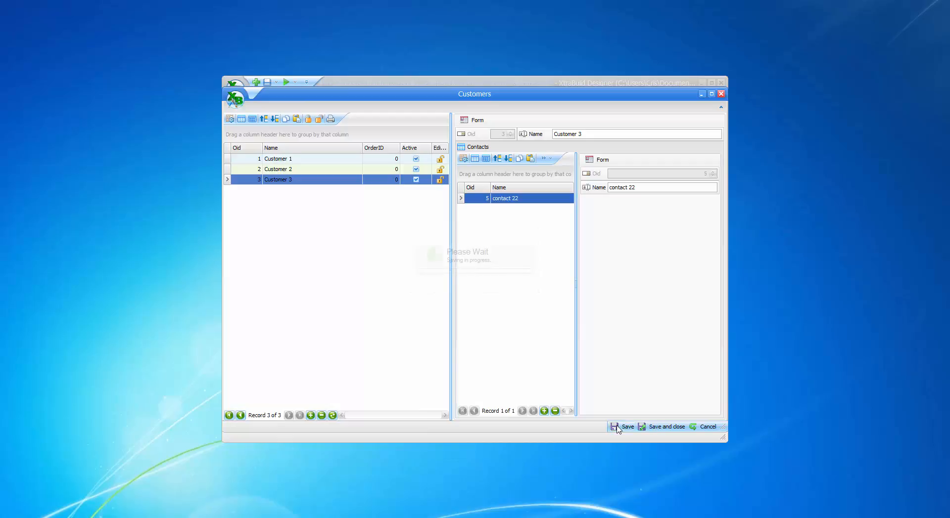
# Step: Check the contacts attached to each of the three customers and detach contact 22 from Customer 3
pyautogui.click(289, 159)
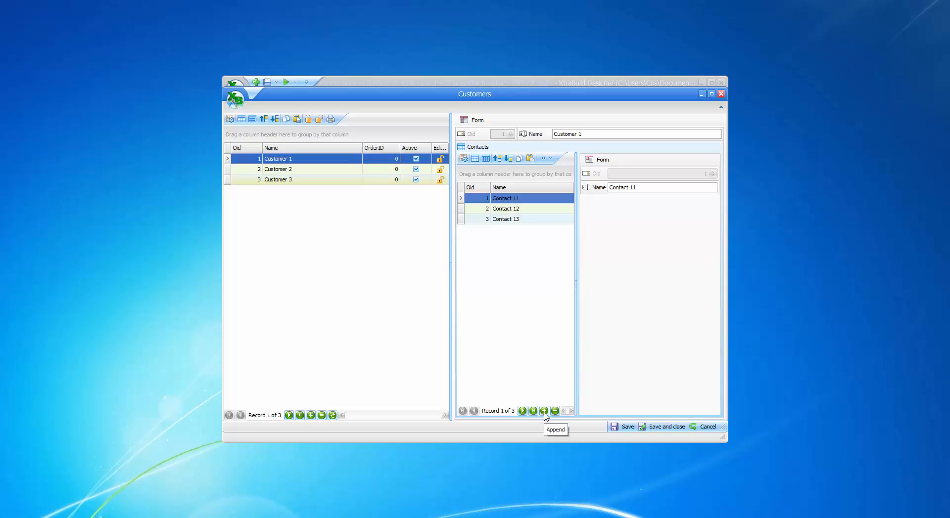
pyautogui.click(281, 170)
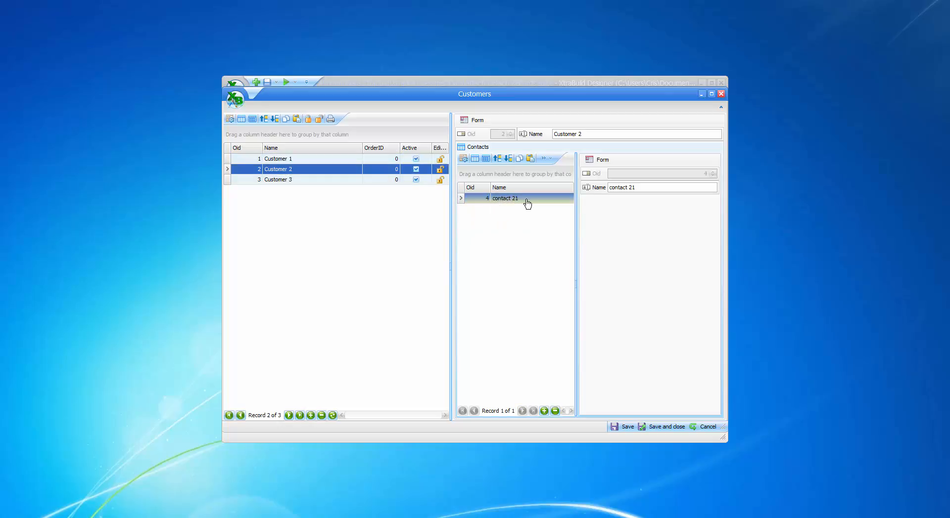
pyautogui.click(278, 181)
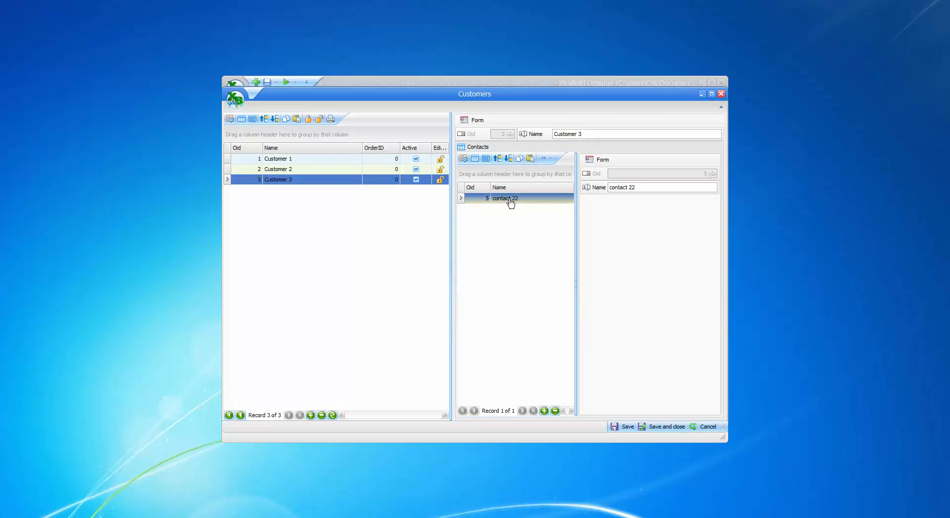
pyautogui.click(556, 412)
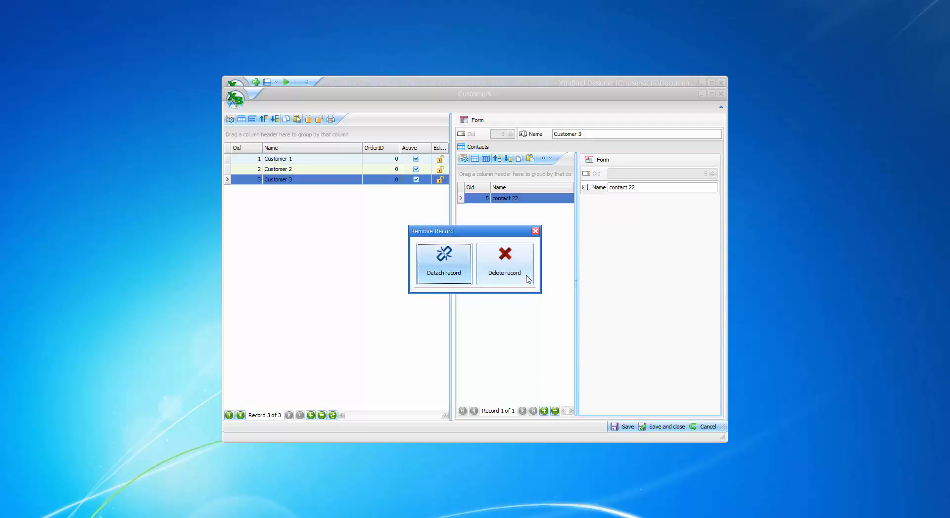
pyautogui.click(445, 273)
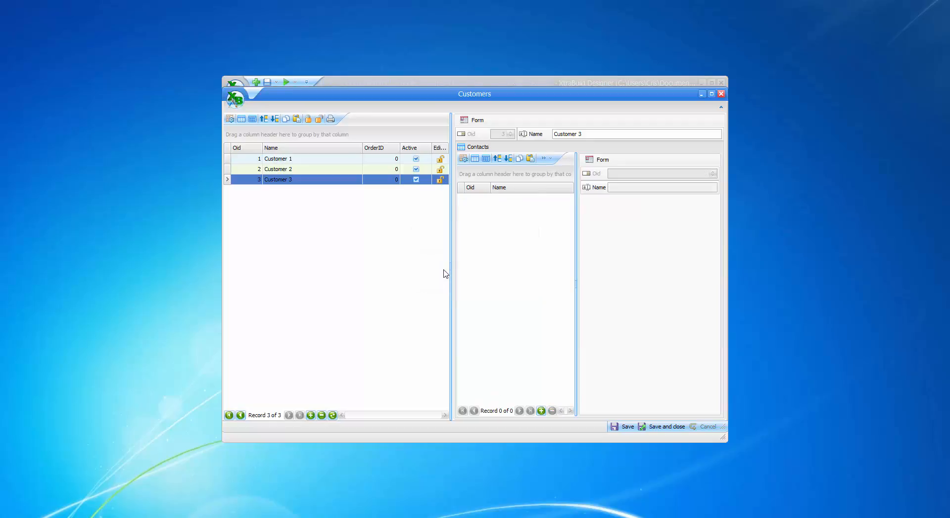
# Step: Attach the existing record contact 22 to Customer 2 in the Customers grid view
pyautogui.click(283, 170)
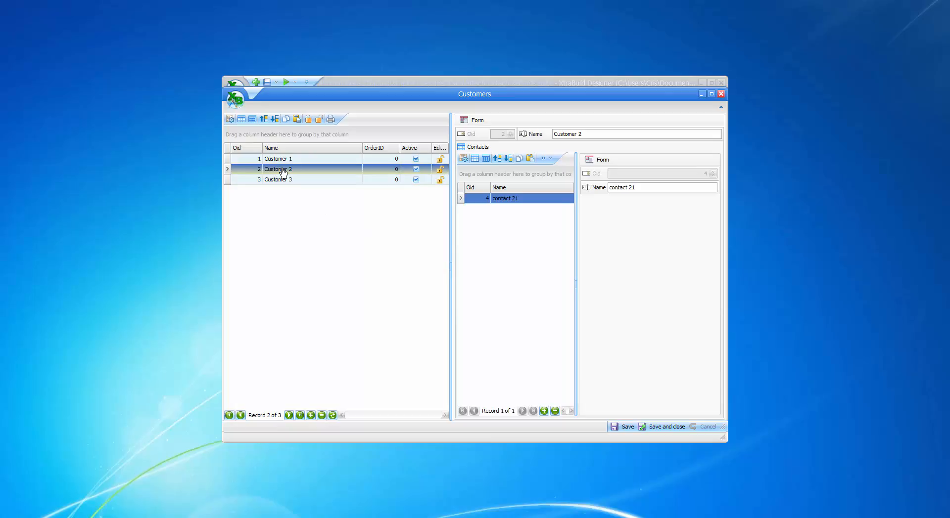
pyautogui.click(544, 411)
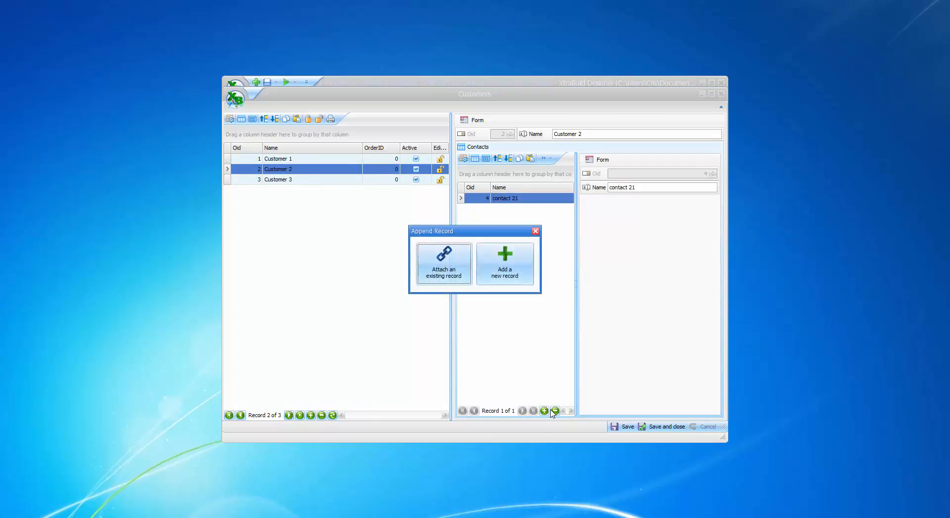
pyautogui.click(445, 268)
pyautogui.click(446, 260)
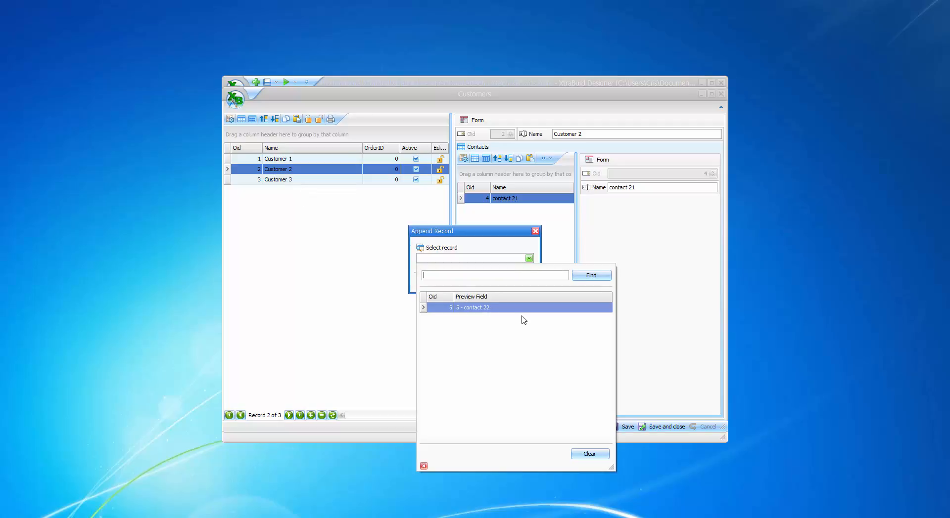
pyautogui.click(505, 308)
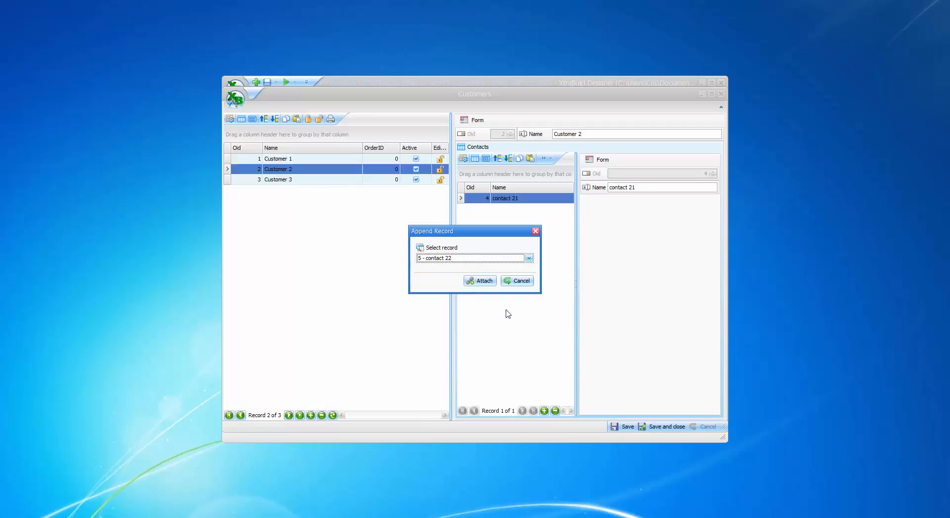
pyautogui.click(480, 281)
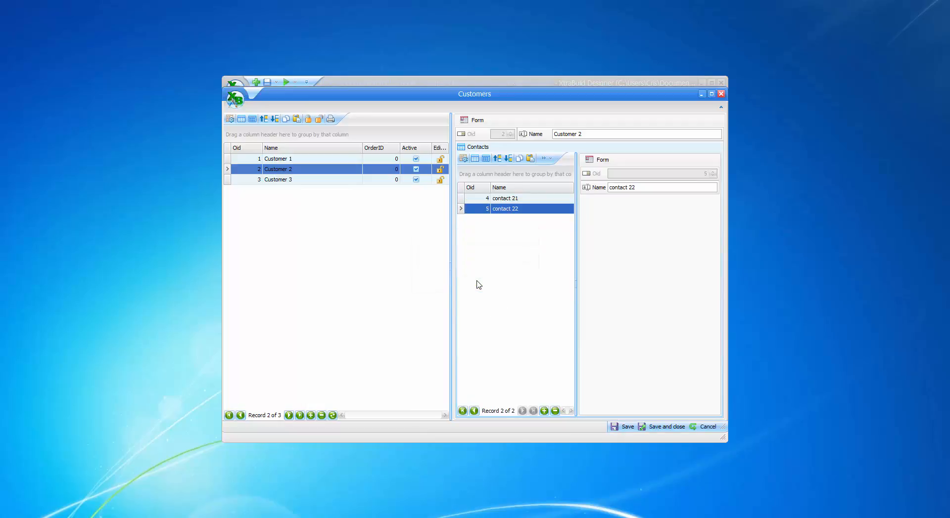
# Step: Save the Customers records with their attached contacts and close the Customers grid view
pyautogui.click(619, 428)
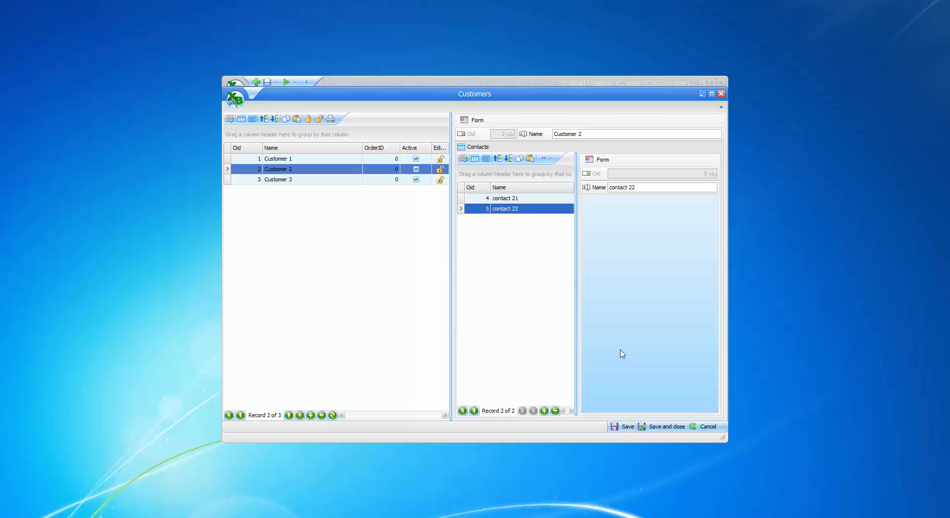
pyautogui.click(659, 427)
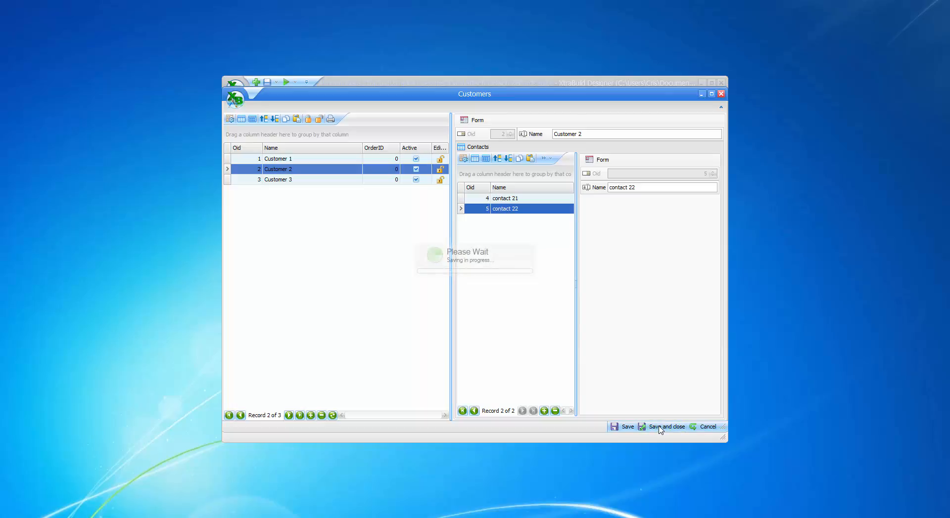
pyautogui.click(659, 427)
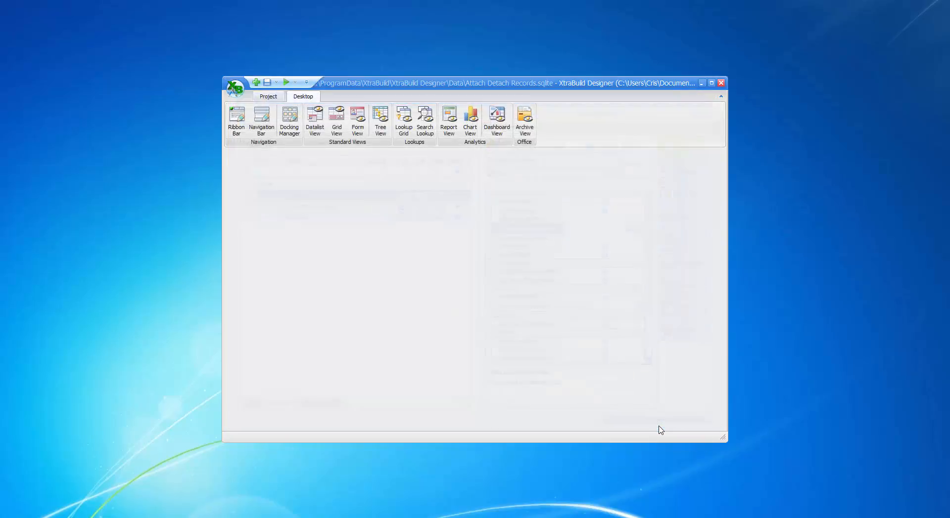